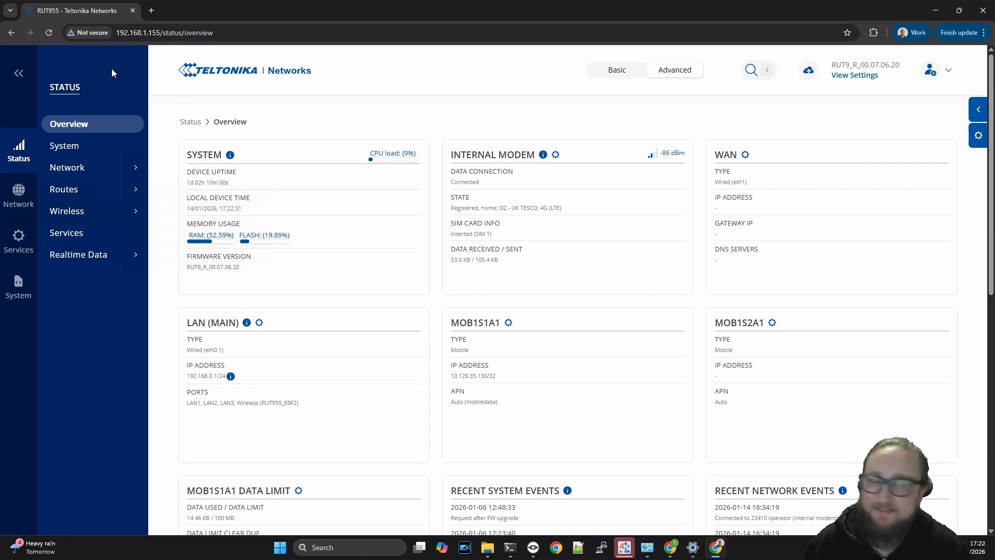
- Open the router's SMS Gateway settings and make sure the Post/Get gateway is enabled
left_click(19, 240)
mouse_move(88, 169)
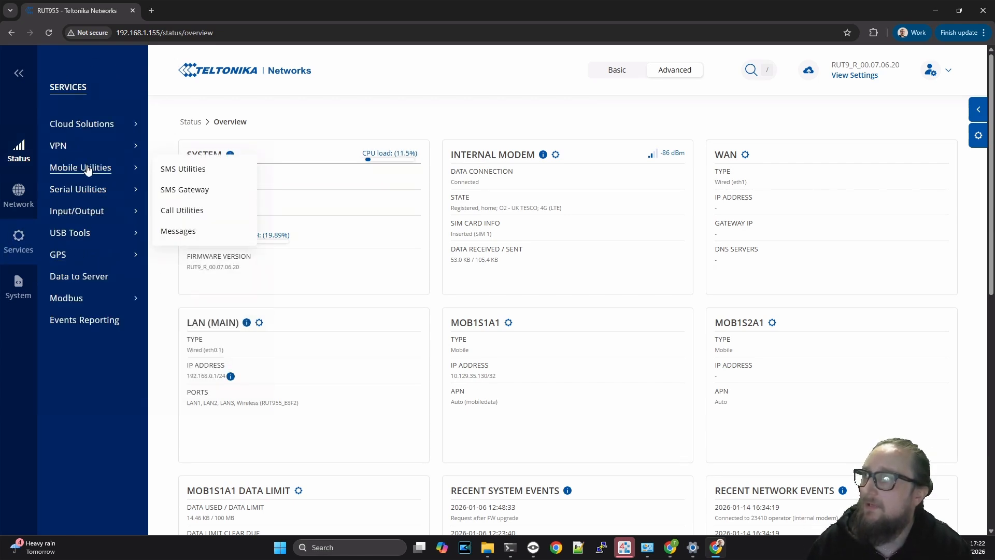
left_click(180, 196)
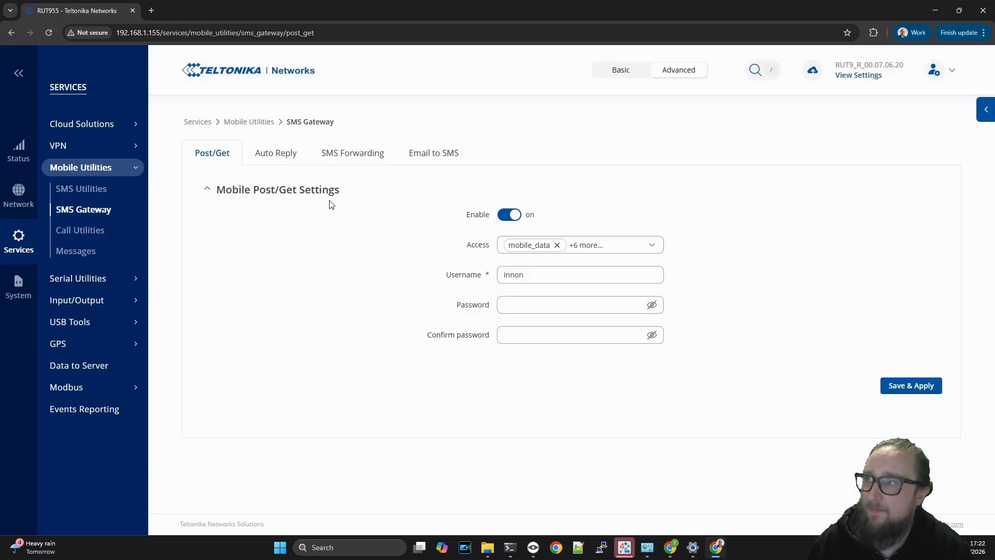
left_click(510, 217)
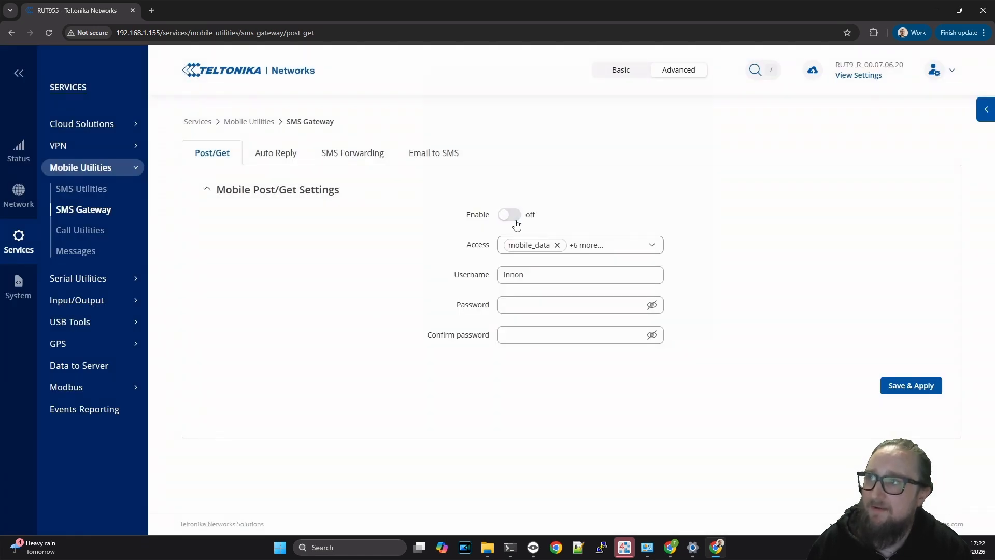
left_click(510, 216)
- Check the gateway's access list and that its username is innon, then return to Niagara Workbench
mouse_move(280, 190)
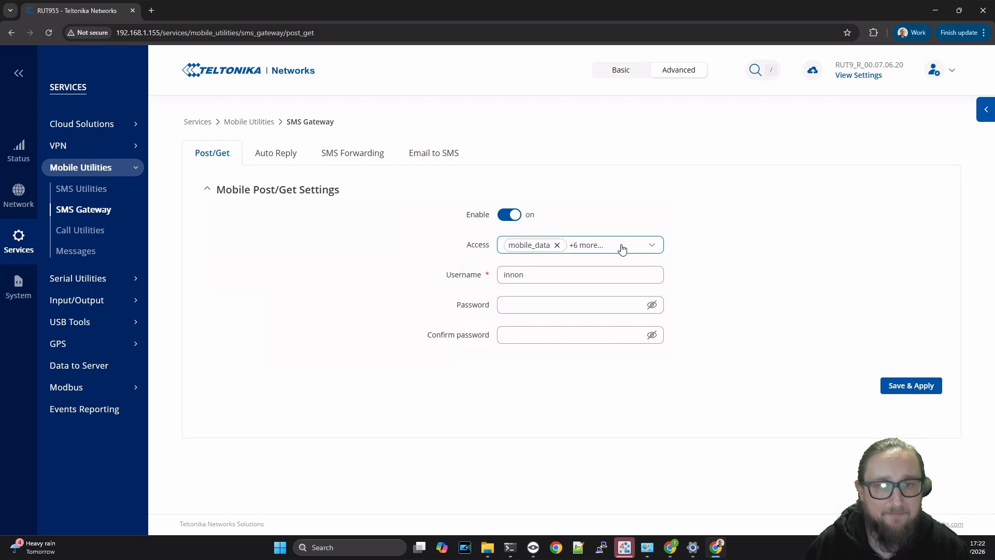
left_click(649, 248)
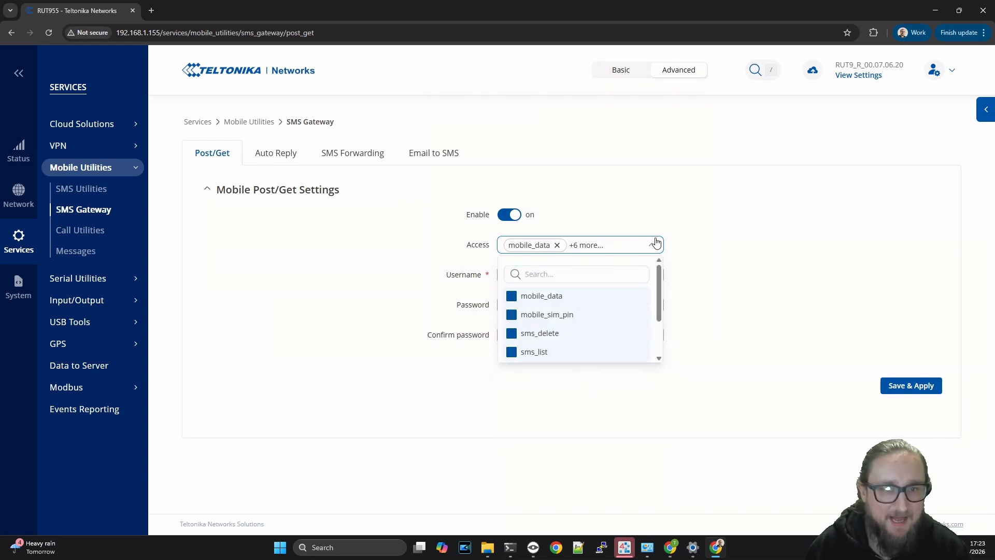
left_click(652, 246)
left_click(609, 273)
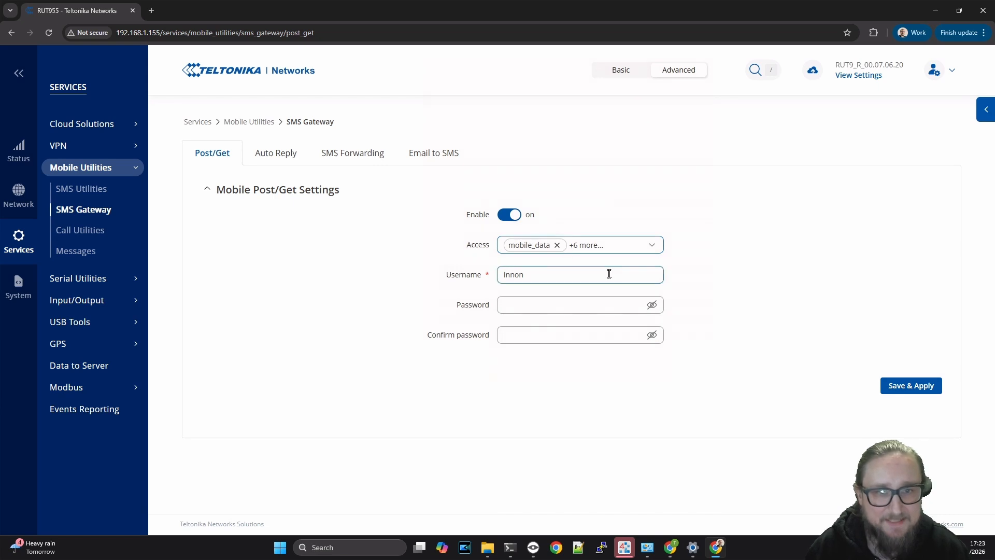
left_click(601, 302)
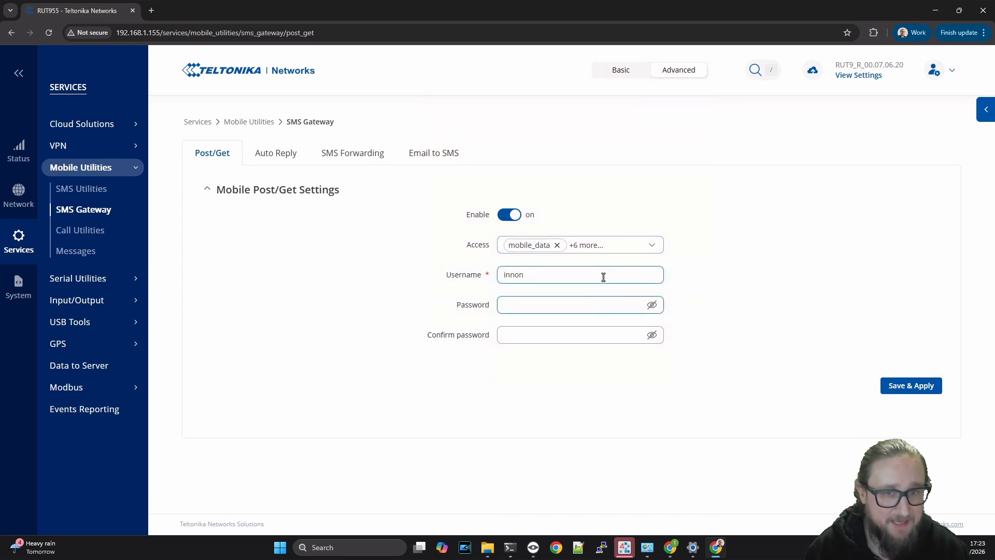
left_click(604, 278)
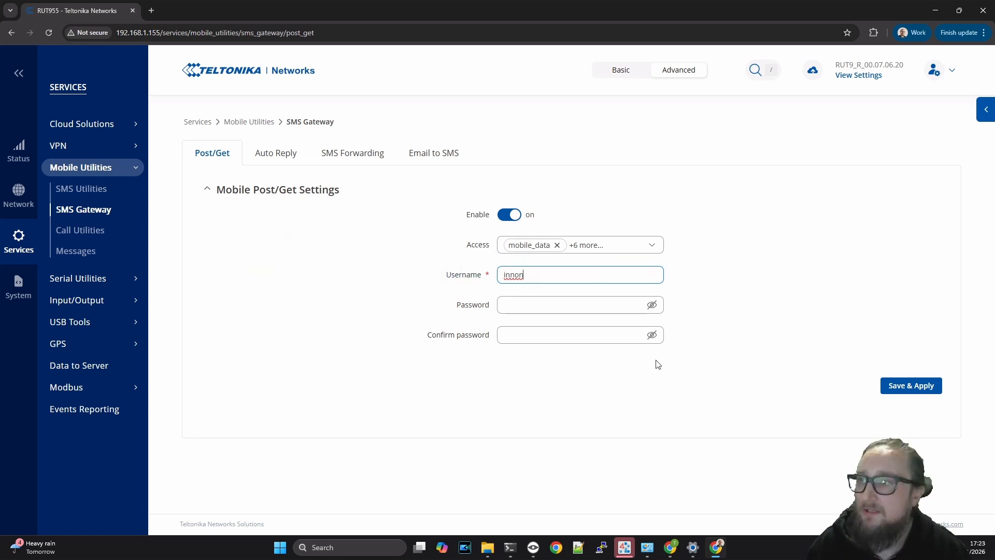
left_click(625, 547)
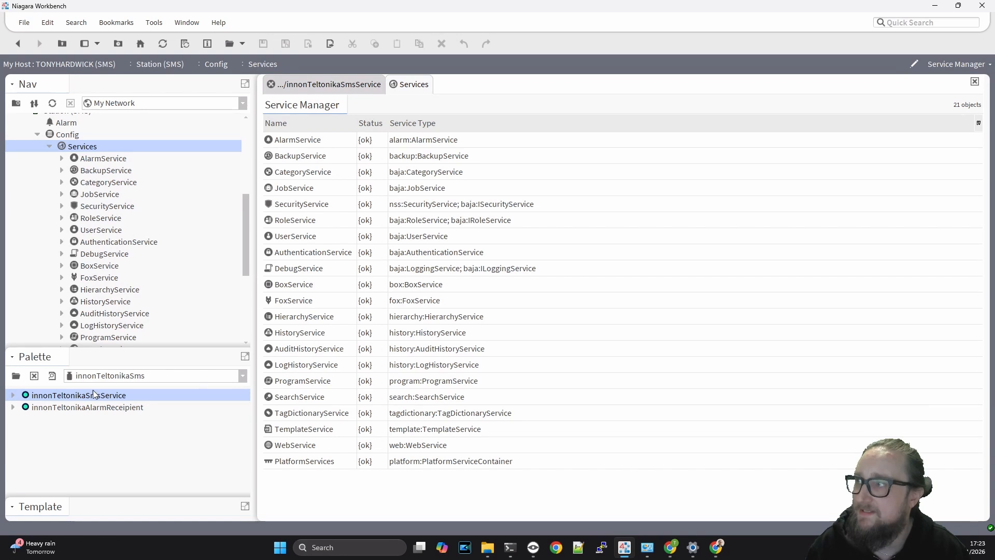
- Add innonTeltonikaSmsService under the station's Services with its default name and open its property sheet
left_click(96, 376)
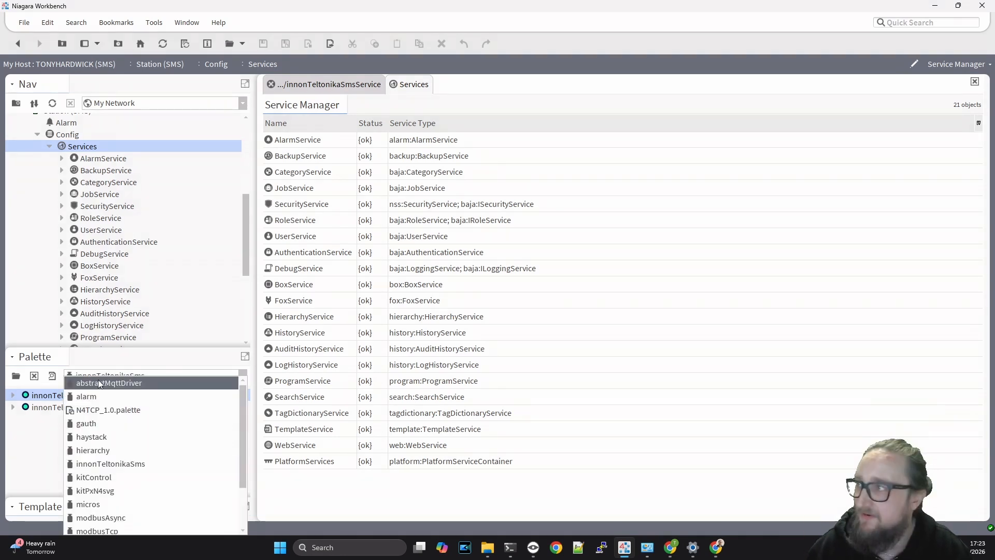
left_click(101, 376)
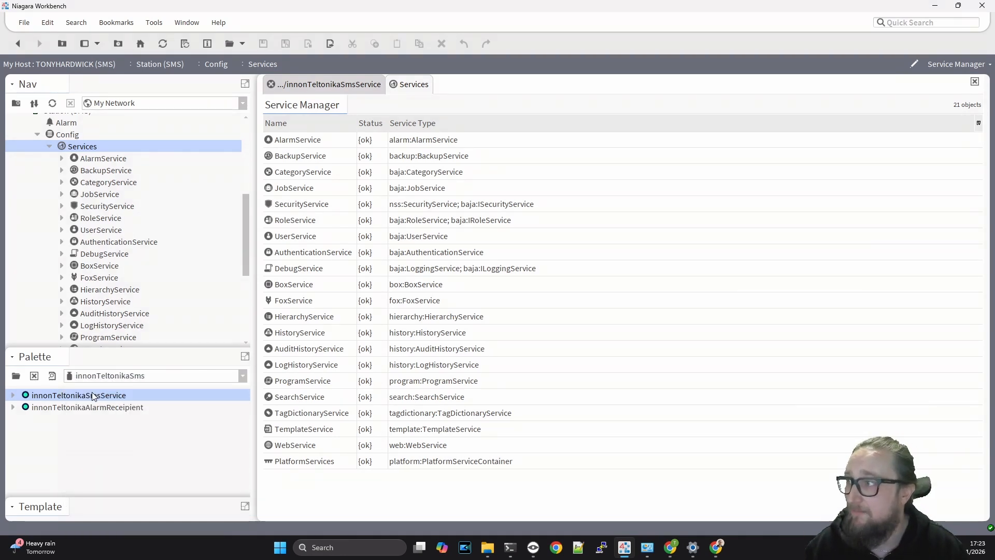
left_click_drag(94, 397, 83, 146)
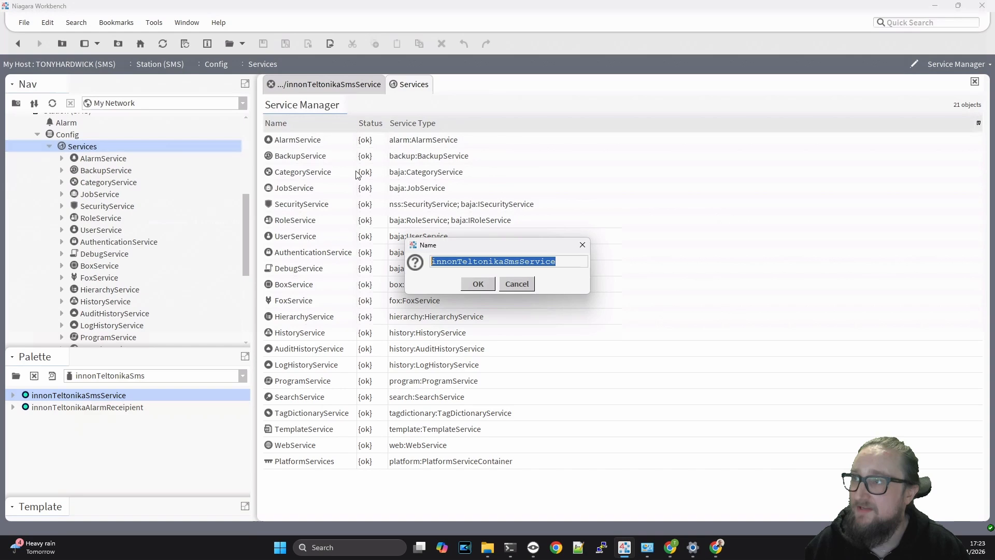
left_click(478, 283)
double_click(335, 478)
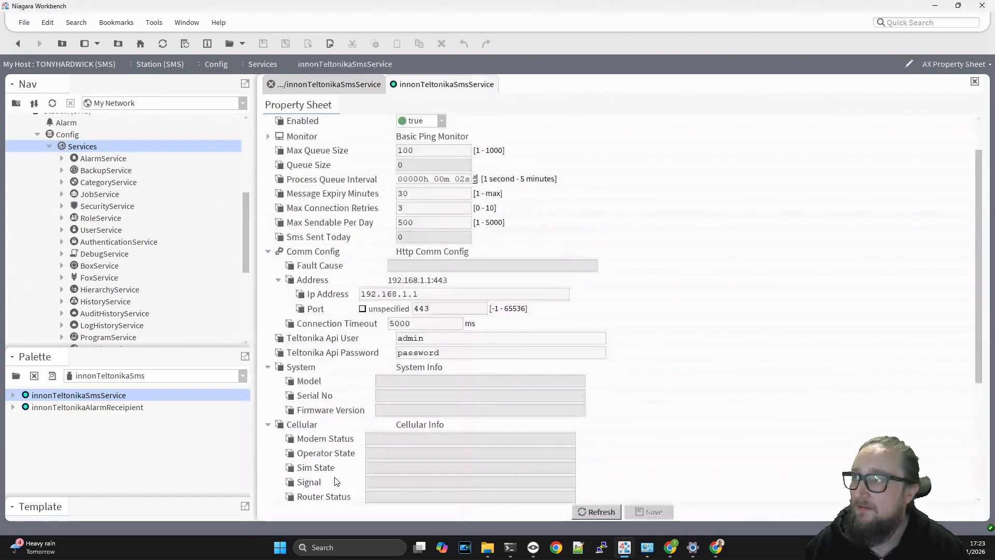
- Collapse Comm Config, System and Cellular, then review Max Queue Size, Max Sendable Per Day 500 and Sms Inter Message Delay
scroll(737, 363, "up", 1)
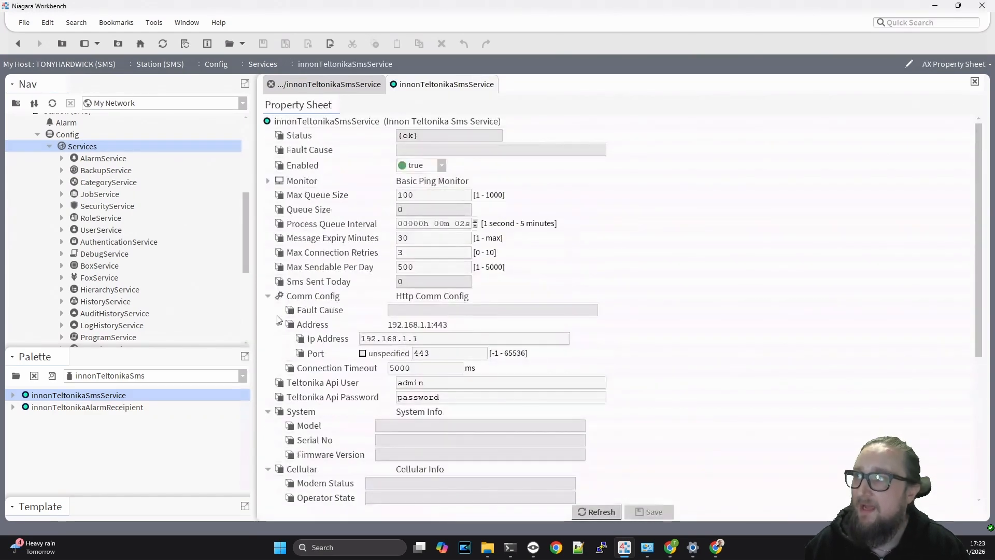
left_click(268, 297)
left_click(269, 339)
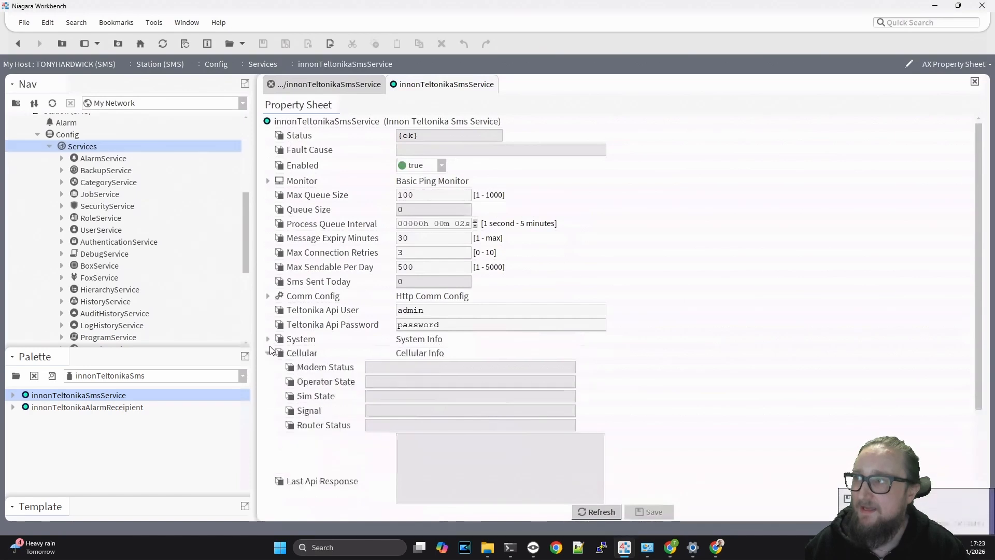
left_click(268, 352)
double_click(405, 194)
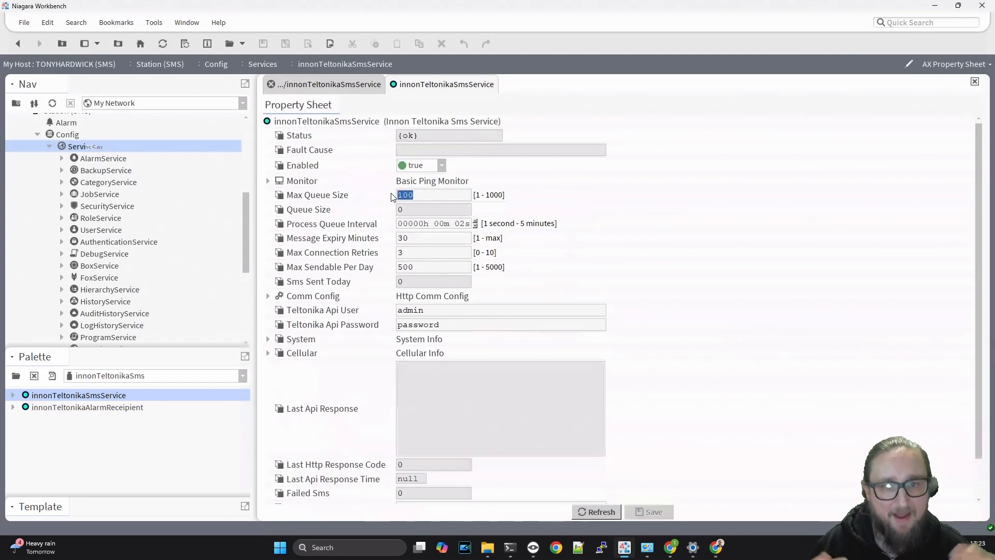
left_click(424, 266)
left_click_drag(425, 265, 399, 269)
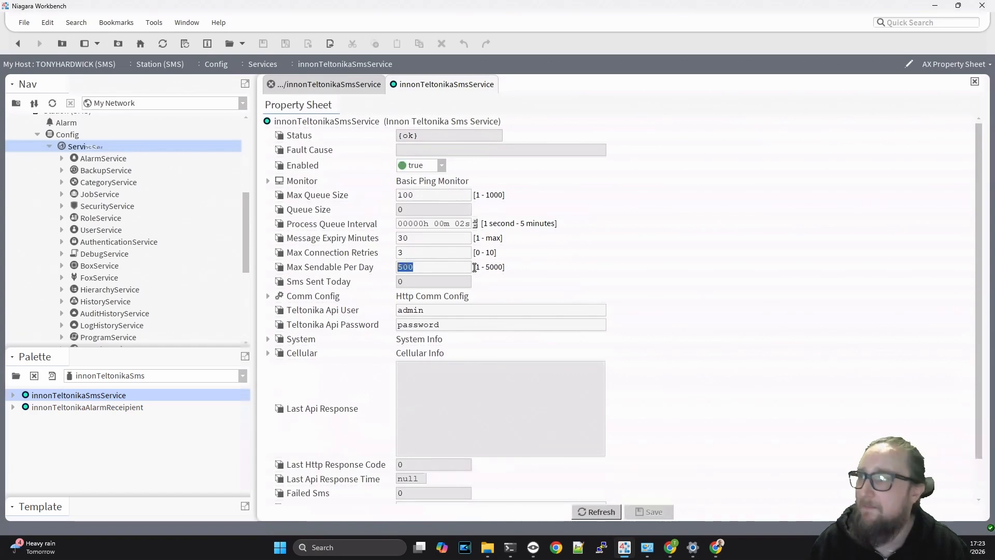
scroll(560, 247, "down", 1)
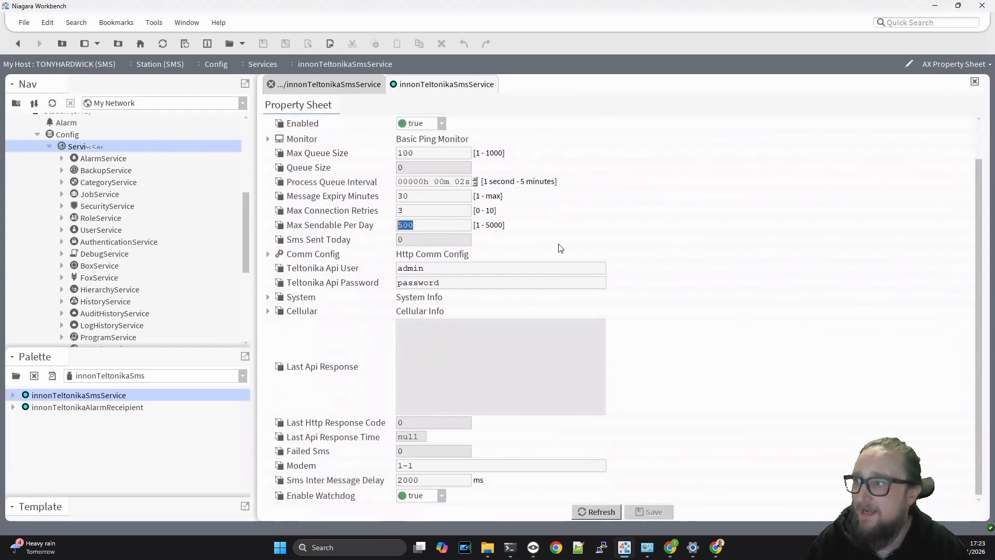
left_click(434, 479)
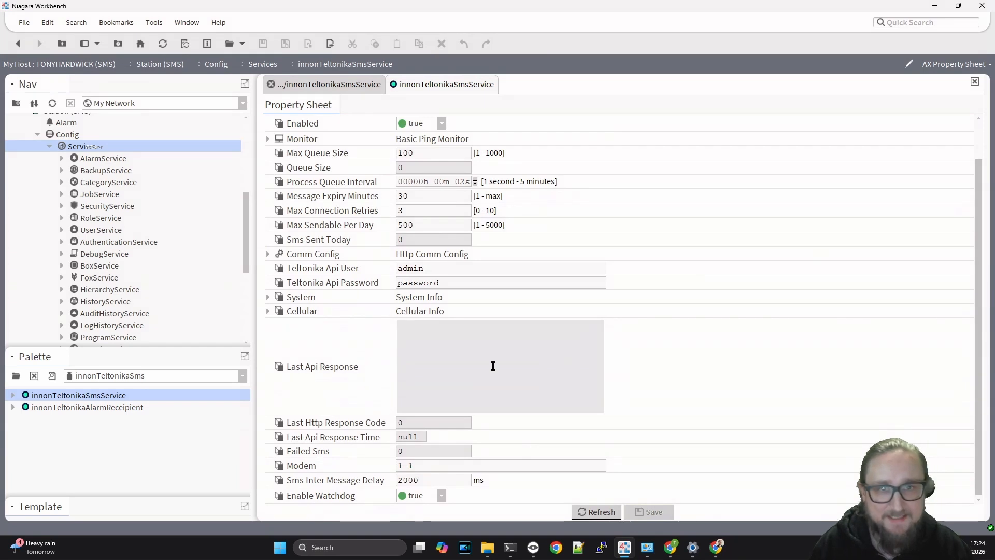
scroll(613, 296, "up", 3)
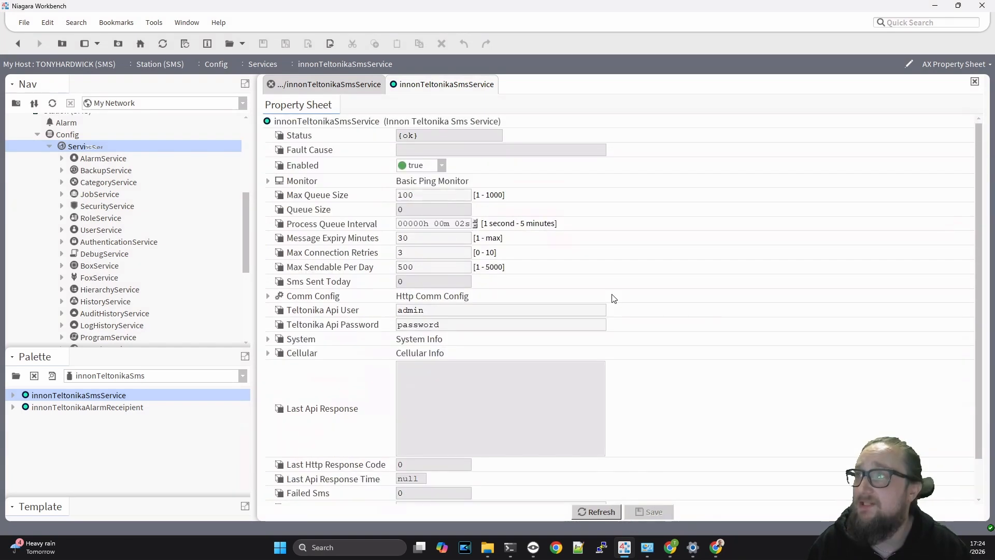
- Set the service's Ip Address to 192.168.1.155 in Comm Config
left_click(267, 296)
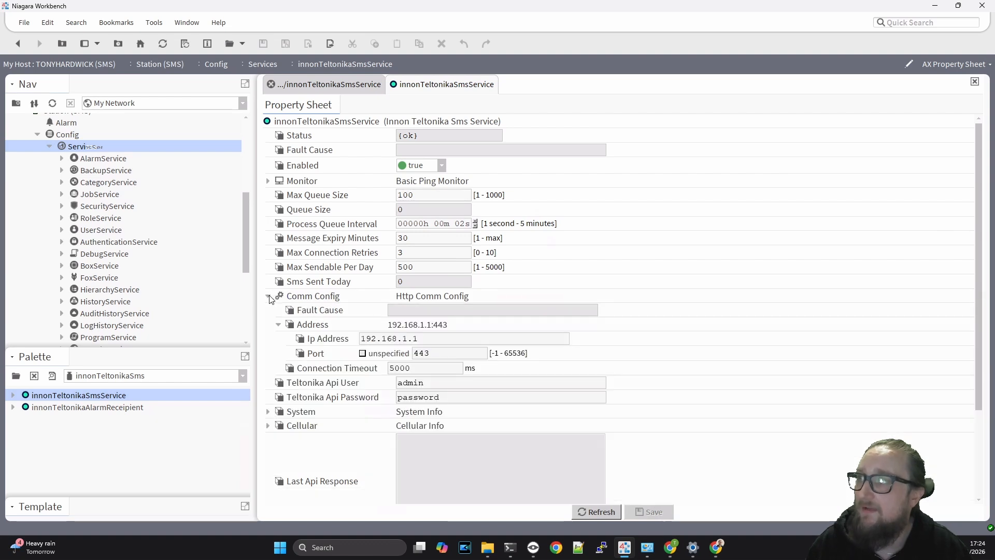
left_click(445, 338)
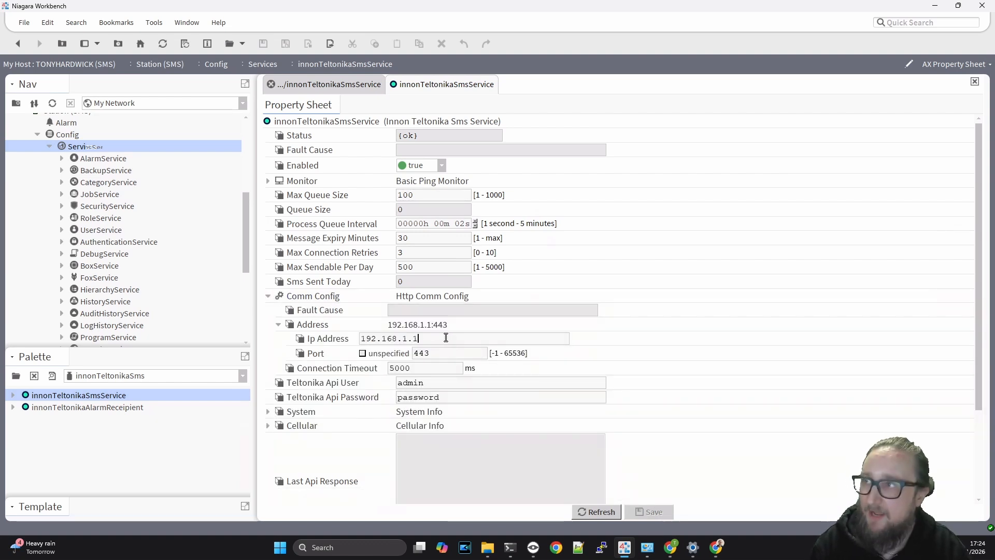
type("55")
key("Tab")
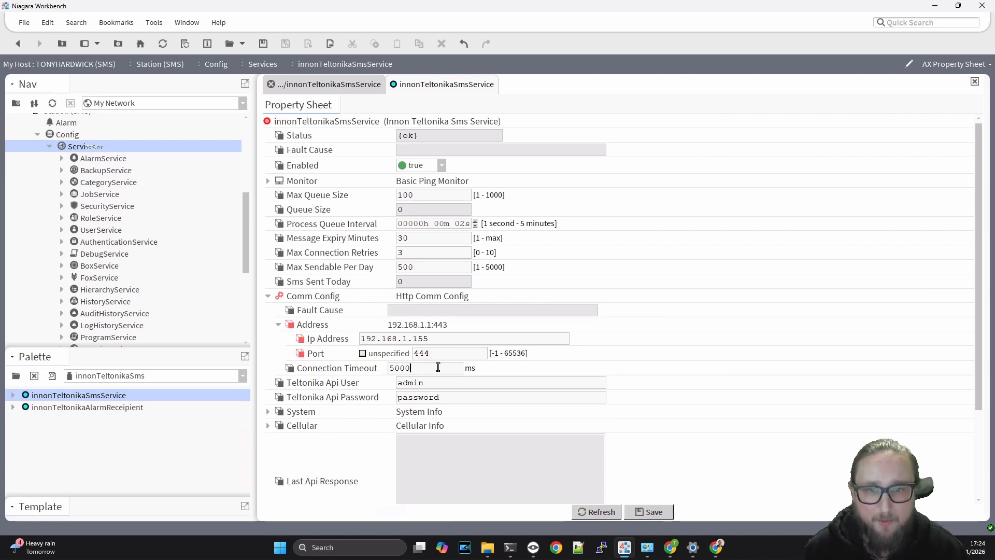
- Enter Teltonika Api User innon and the router's API password
double_click(447, 388)
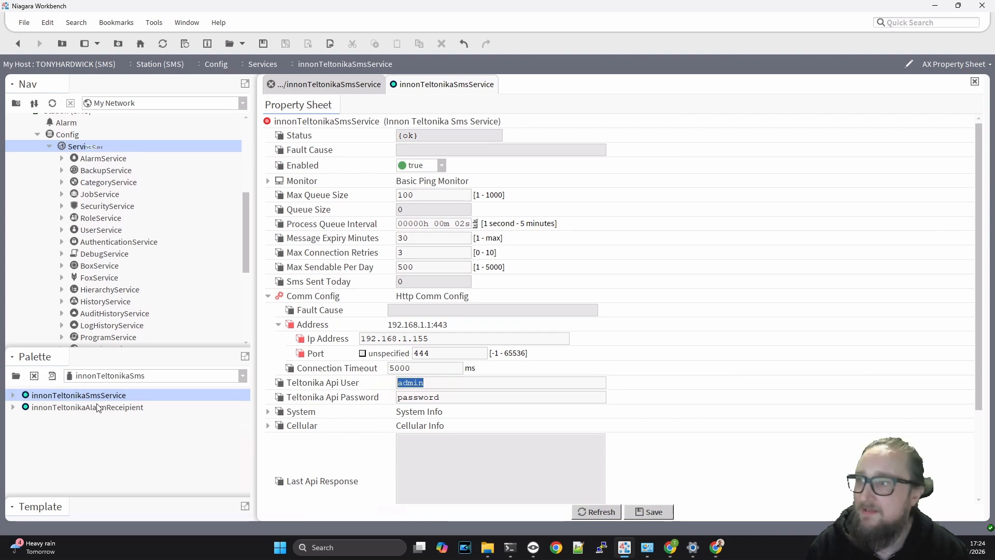
left_click(716, 548)
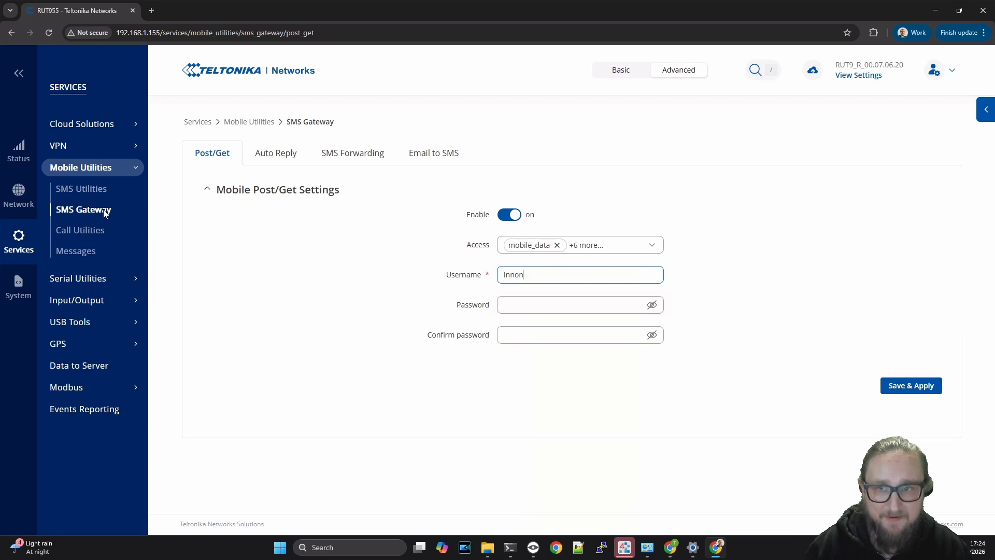
key("alt+Tab")
type("i")
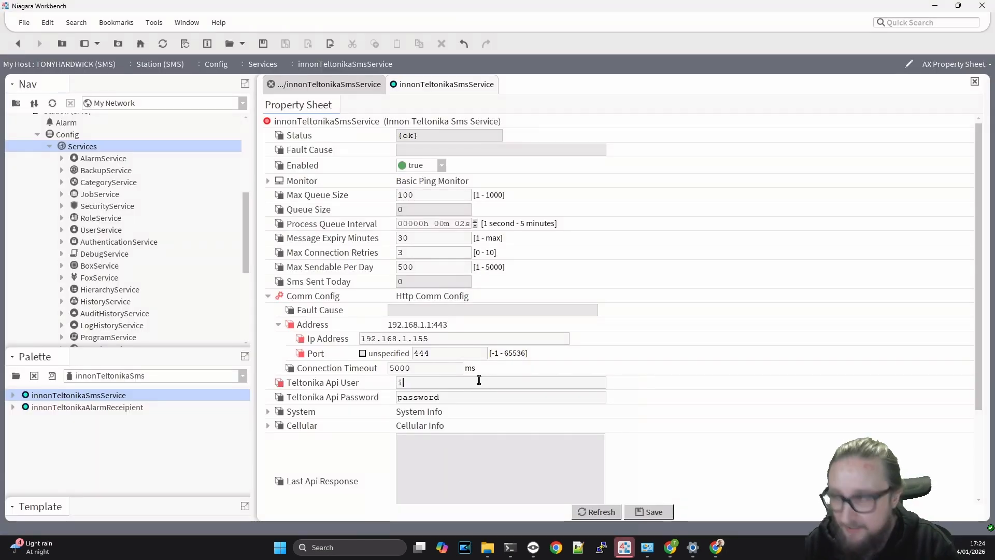
type("nnon")
key("Tab")
type("Pass")
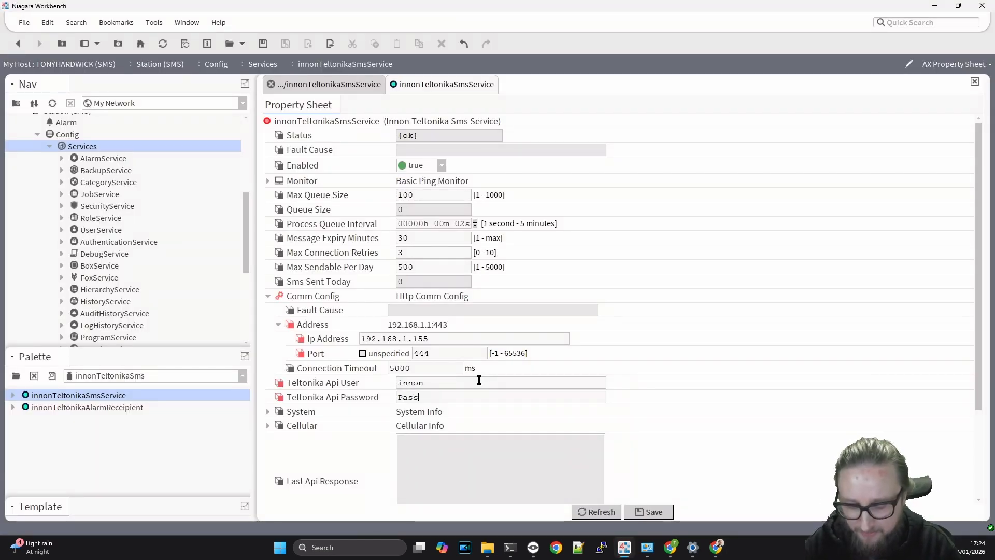
type("word12345")
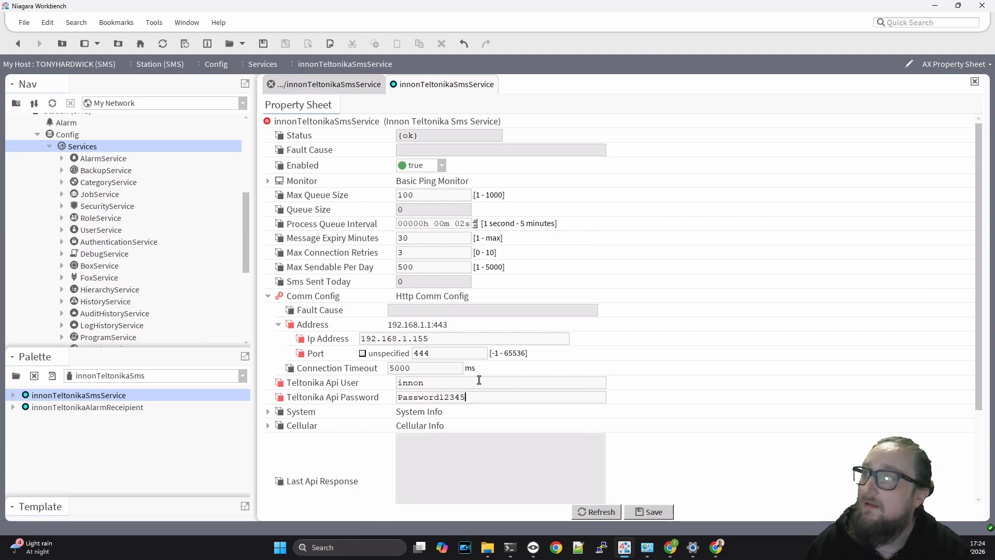
scroll(659, 308, "down", 3)
scroll(661, 307, "up", 3)
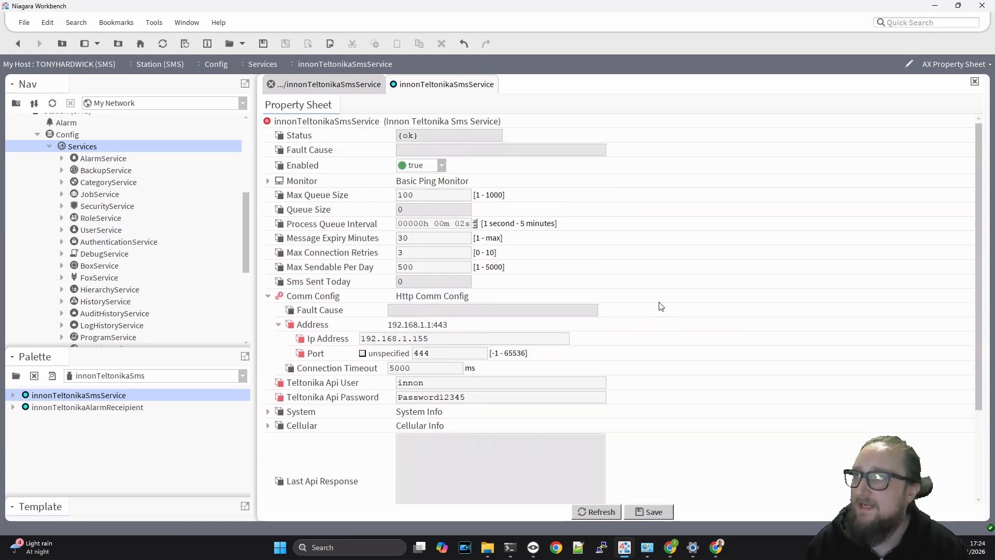
scroll(661, 307, "down", 3)
- Save the connection settings and confirm the address reads 192.168.1.155:444
left_click(664, 511)
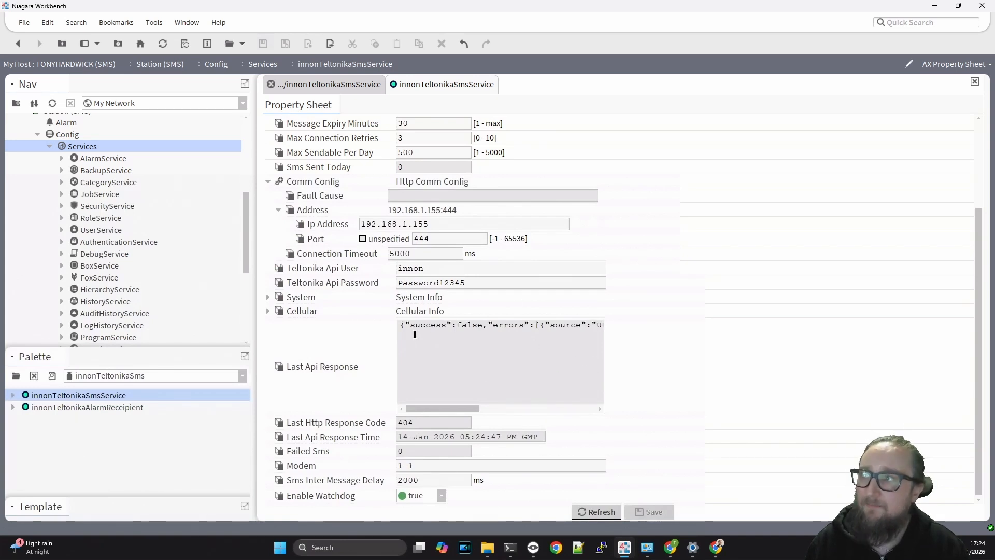
left_click_drag(401, 327, 641, 328)
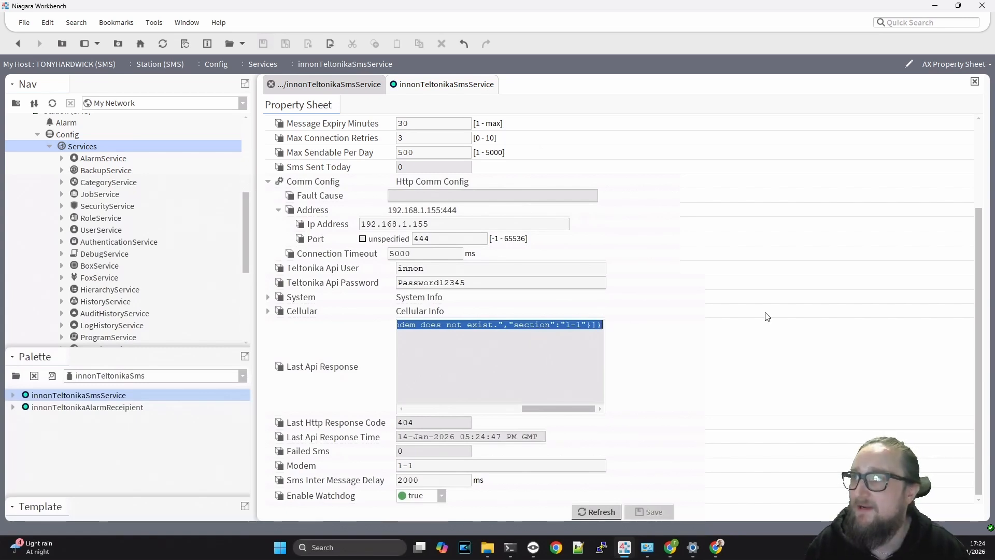
scroll(767, 316, "up", 1)
scroll(507, 338, "up", 2)
- Read the 404 'Modem does not exist' API response and compare it with the Modem value 1-1
left_click(493, 392)
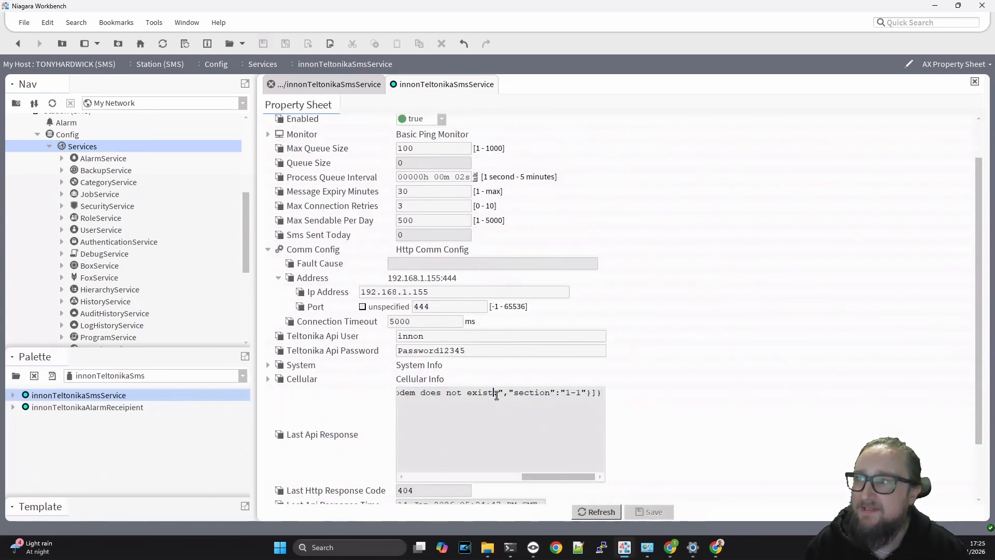
left_click_drag(502, 392, 570, 397)
left_click(523, 396)
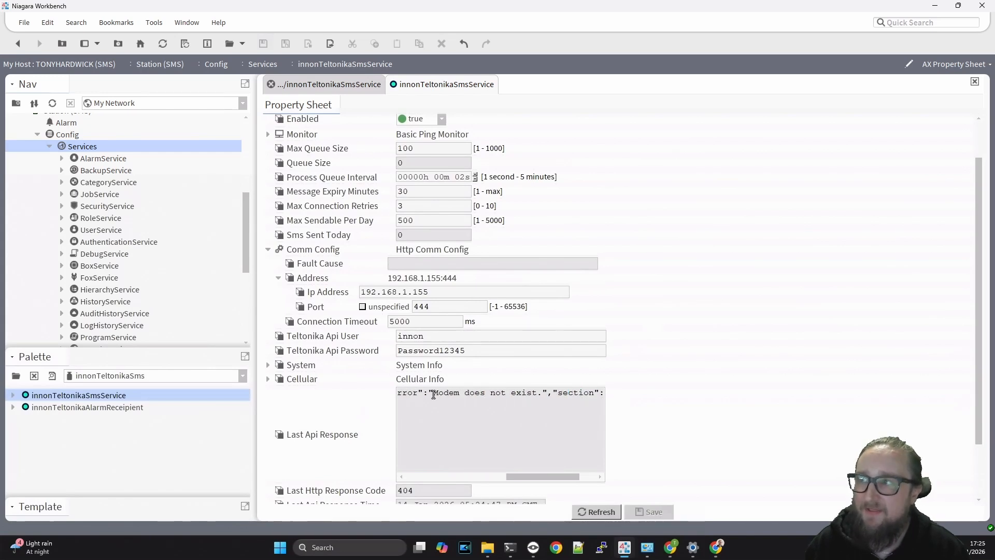
left_click_drag(431, 394, 672, 399)
left_click(539, 394)
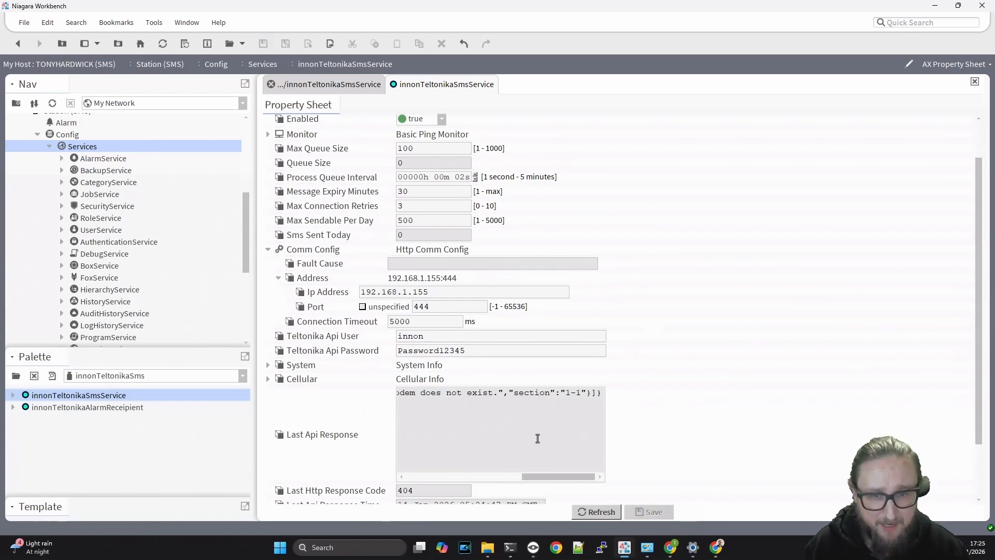
scroll(697, 350, "down", 2)
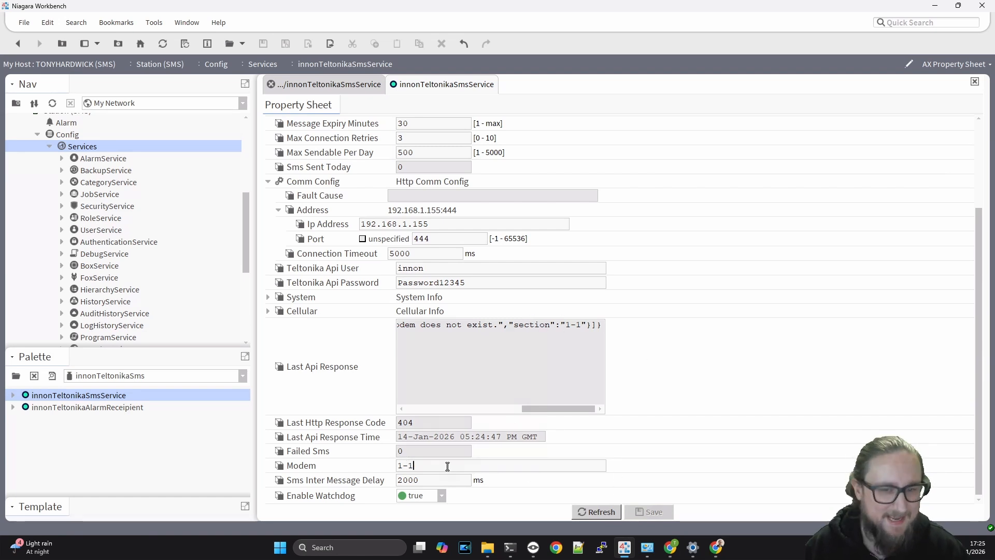
left_click_drag(451, 474, 397, 468)
- Open the internal modem's Mobile status page from Status > Overview and pick out modem ID 1-1.4 in its URL
mouse_move(670, 547)
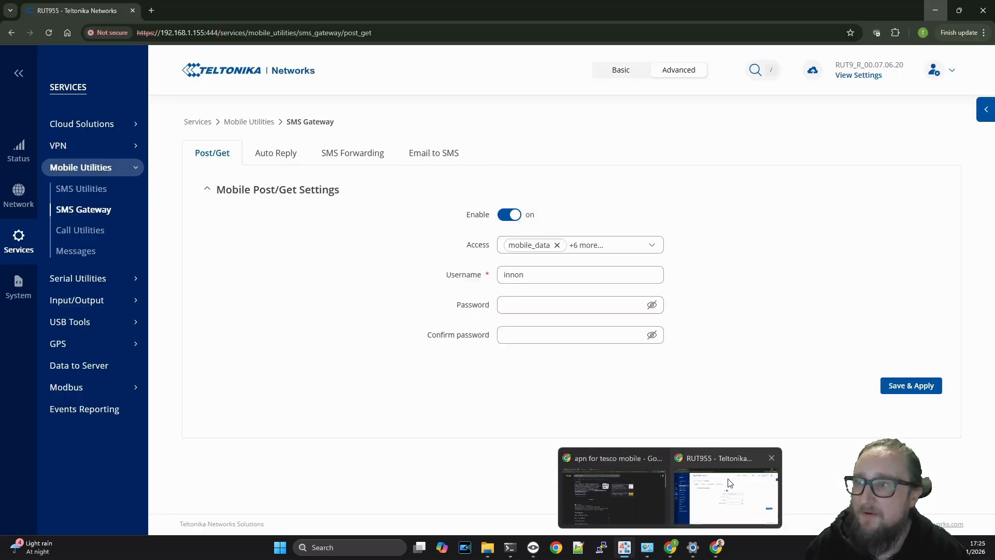
left_click(726, 482)
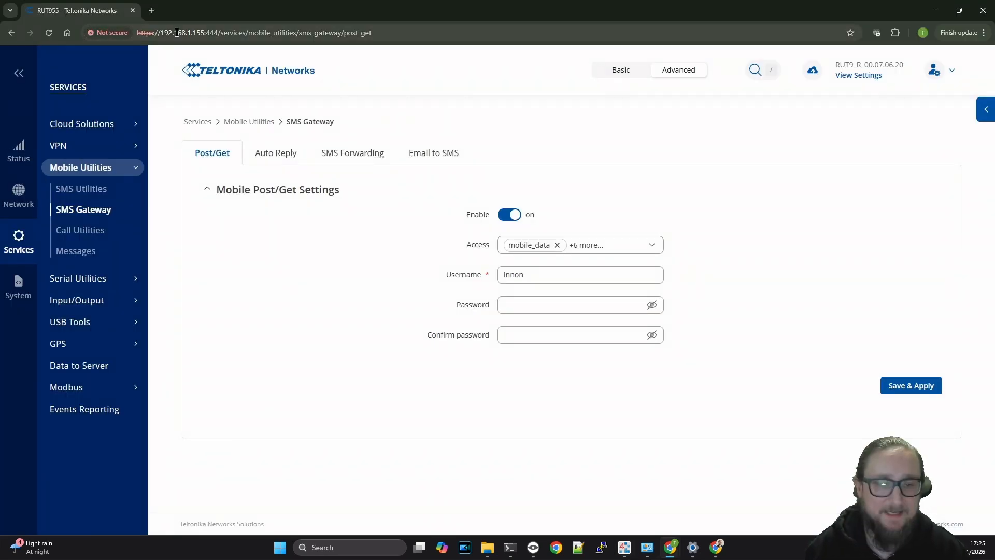
mouse_move(19, 149)
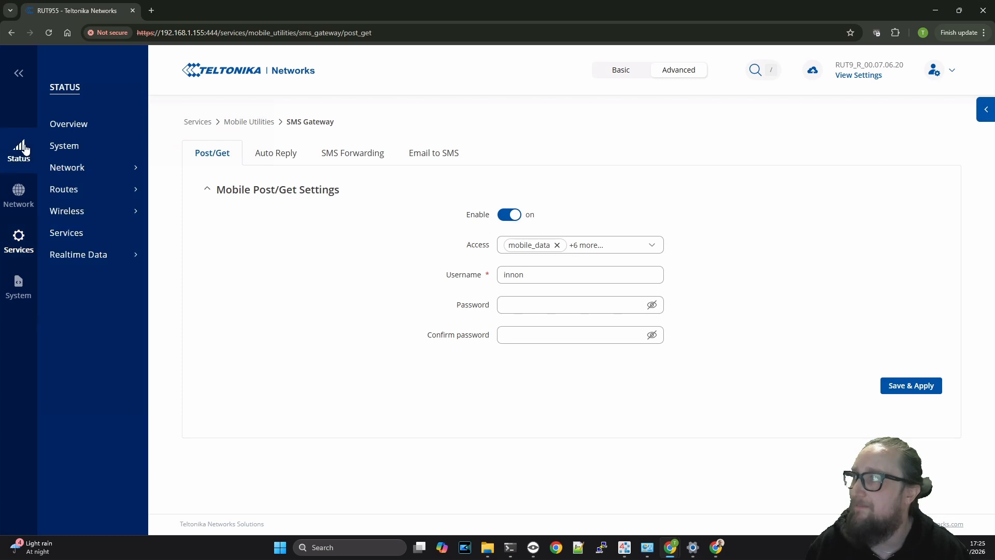
left_click(68, 123)
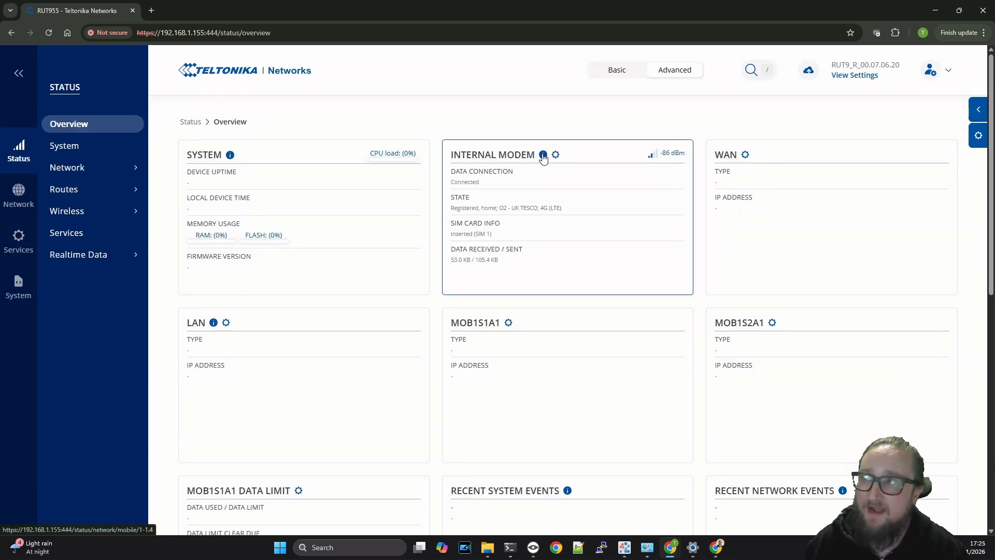
left_click(543, 155)
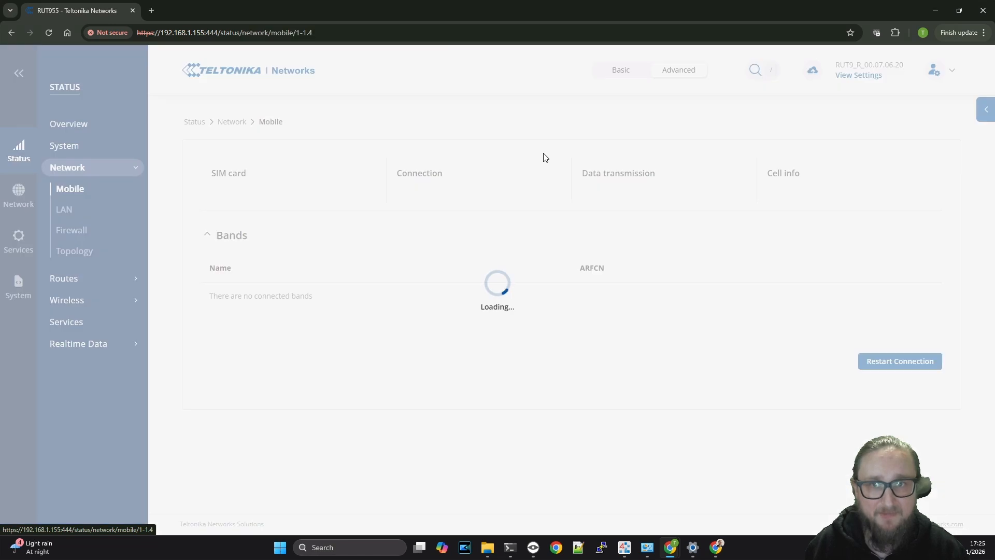
left_click(299, 33)
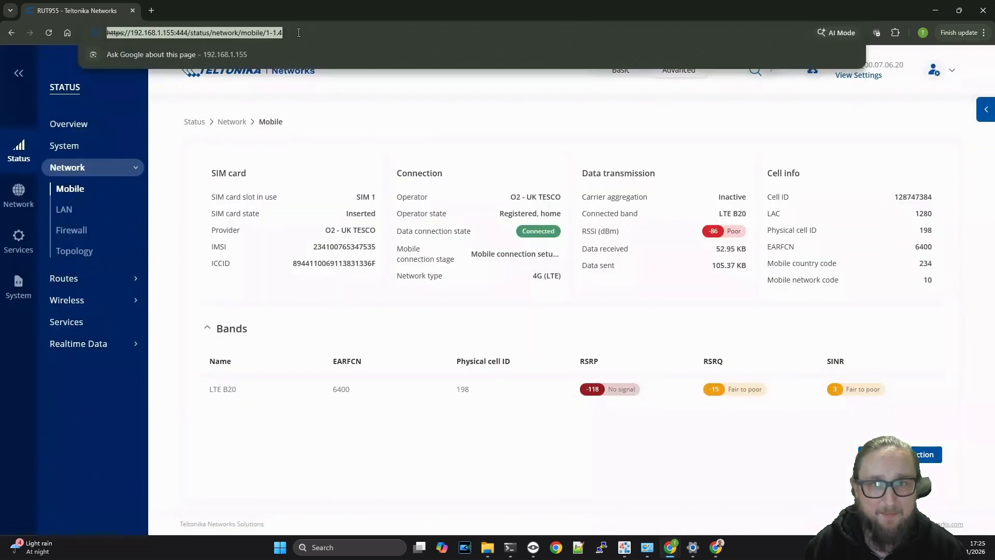
left_click_drag(266, 33, 293, 35)
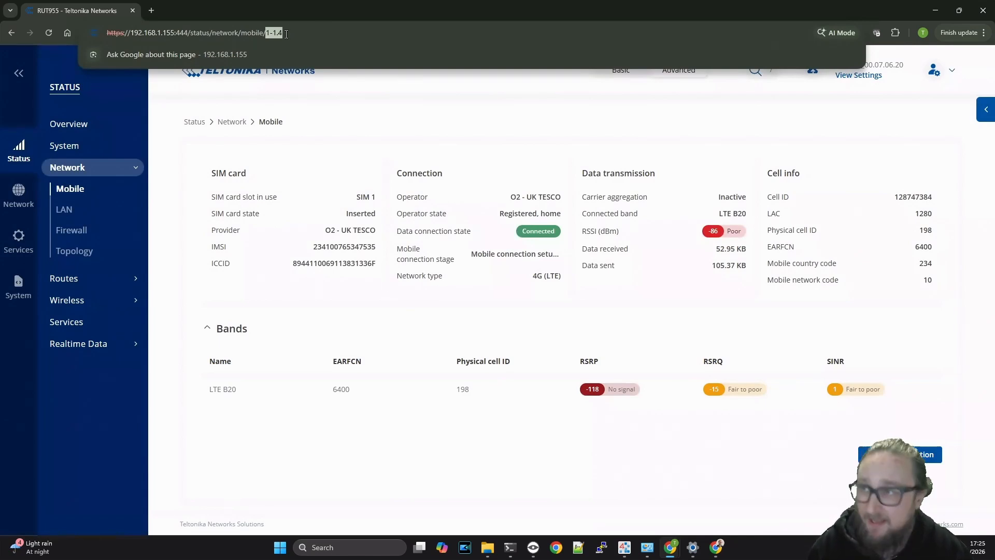
- Change the SMS service's Modem value to 1-1.4 and save
mouse_move(420, 546)
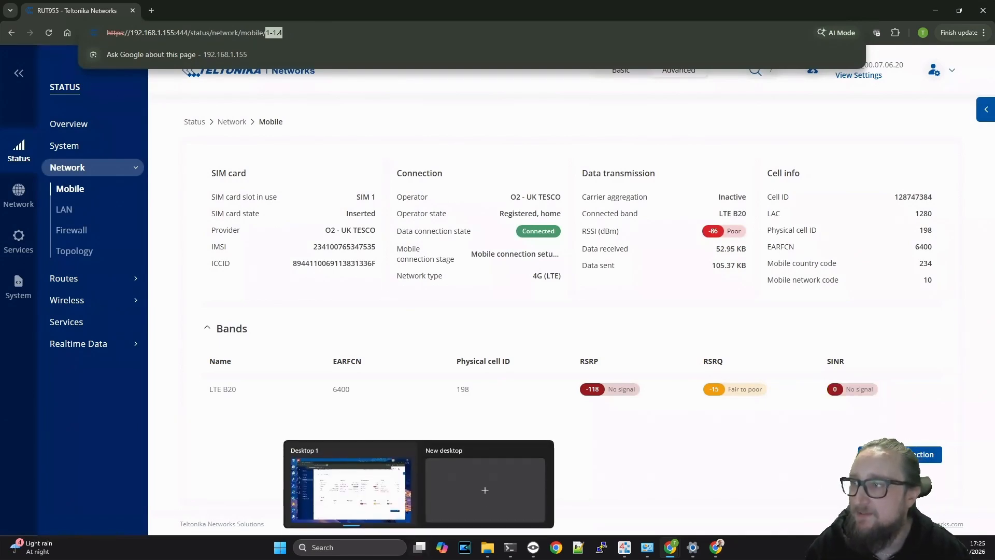
left_click(624, 547)
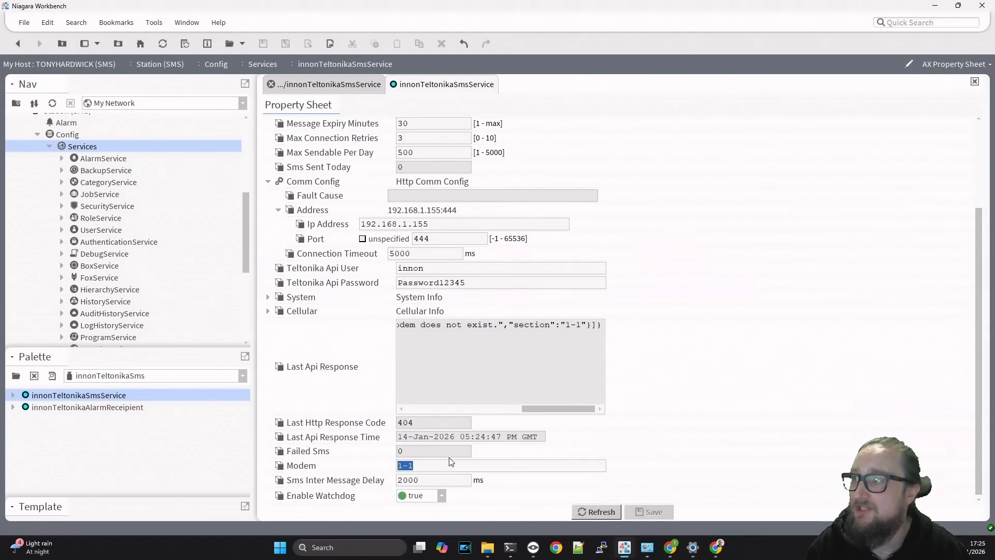
type("1-1.4")
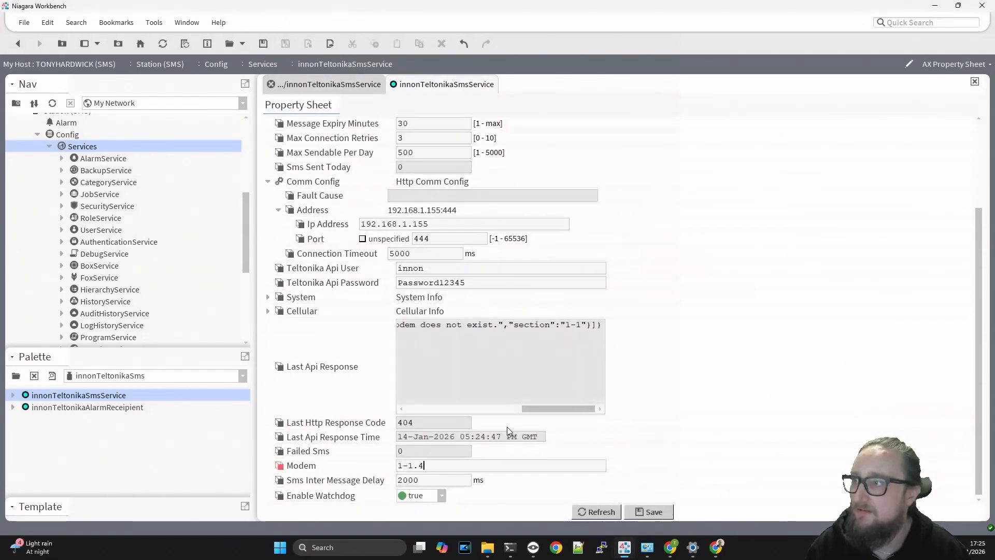
left_click(667, 510)
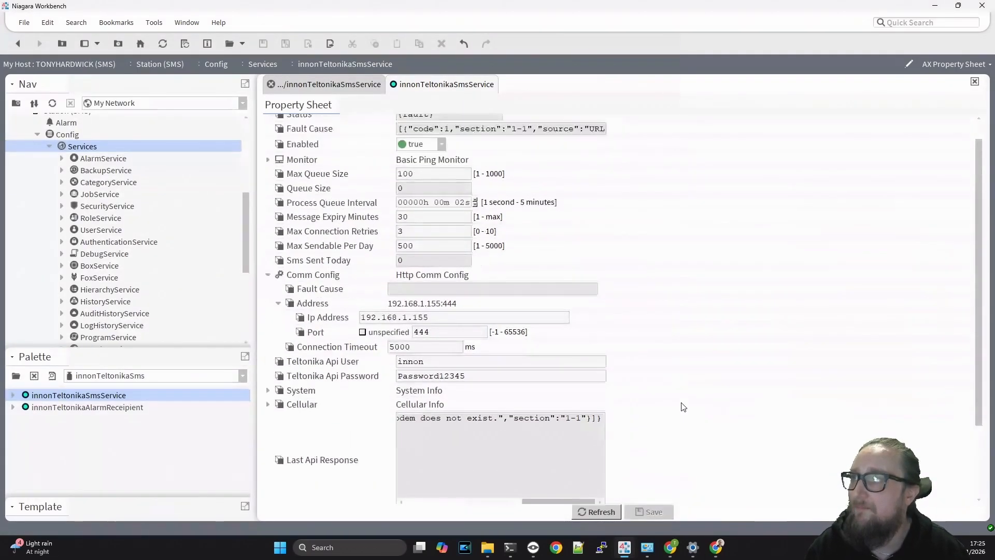
- Ping the router, then check the Cellular SIM state, LTE signal and System information
right_click(294, 121)
mouse_move(331, 143)
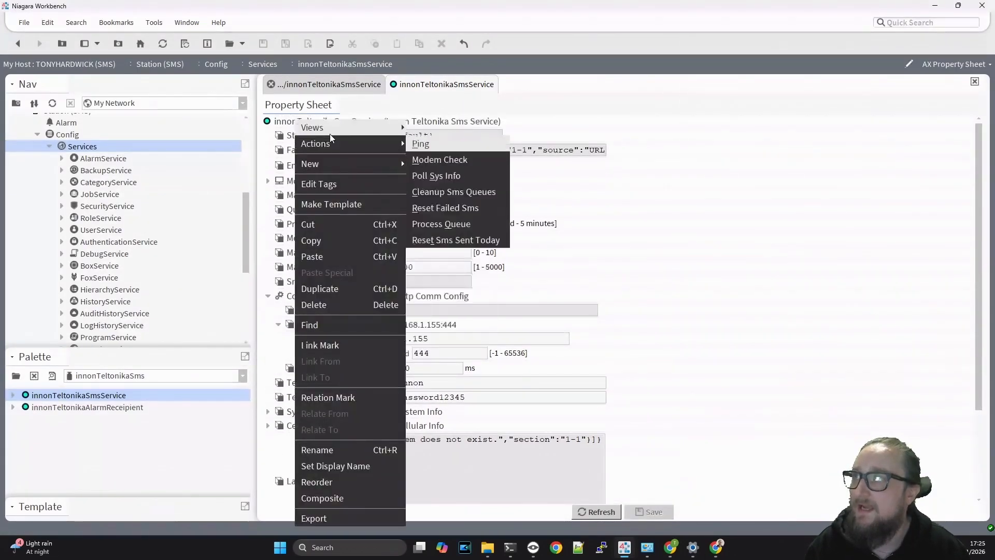
left_click(427, 147)
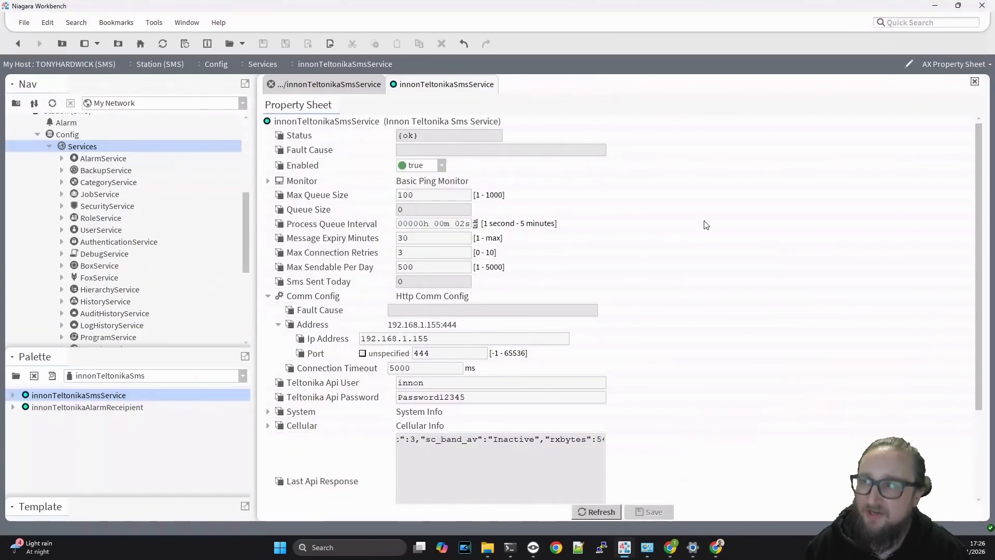
left_click(268, 426)
scroll(448, 470, "down", 1)
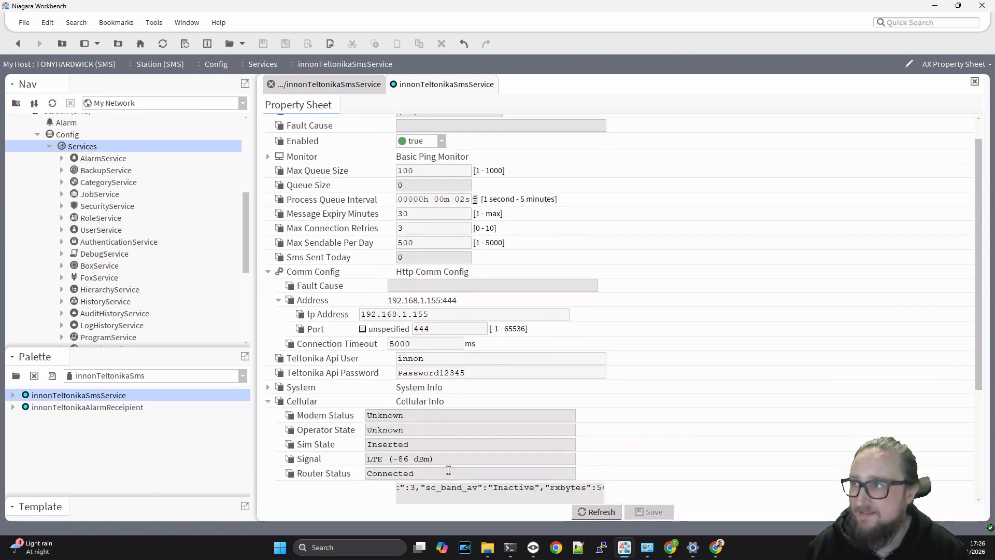
left_click_drag(413, 444, 353, 445)
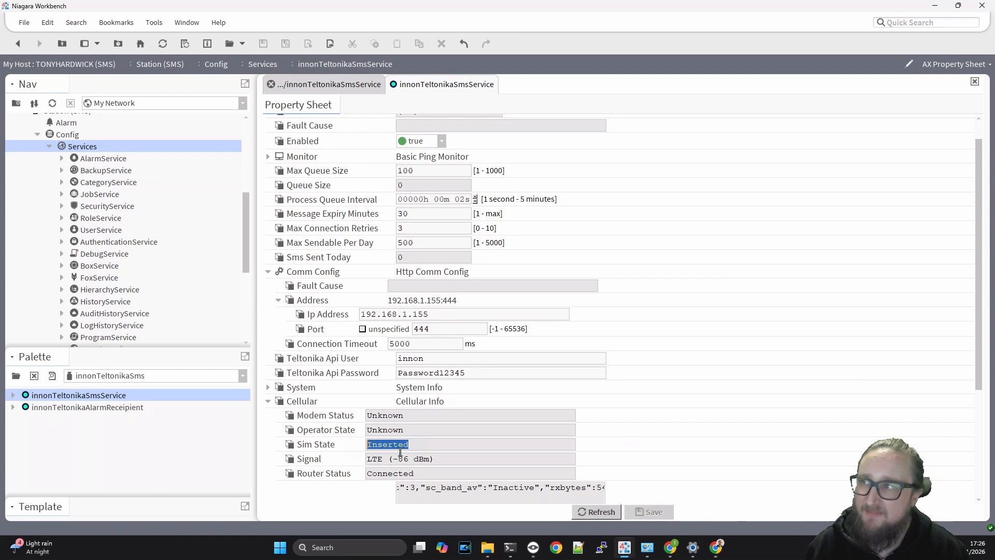
left_click(456, 459)
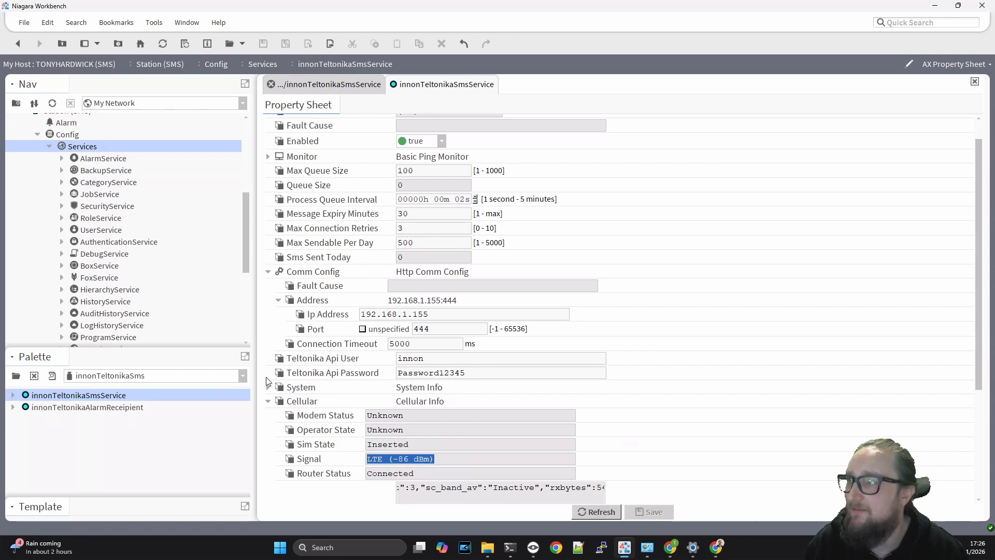
left_click(268, 386)
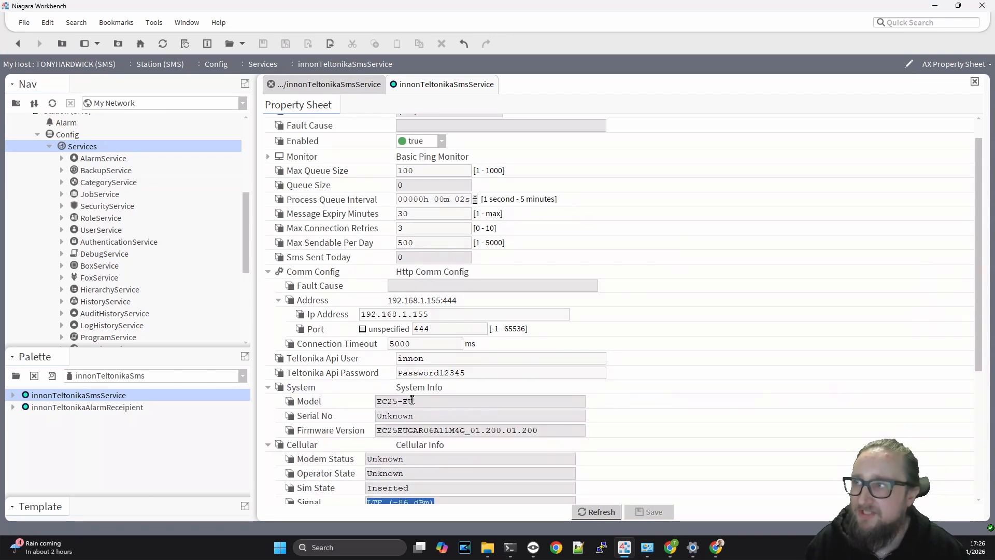
scroll(621, 381, "up", 1)
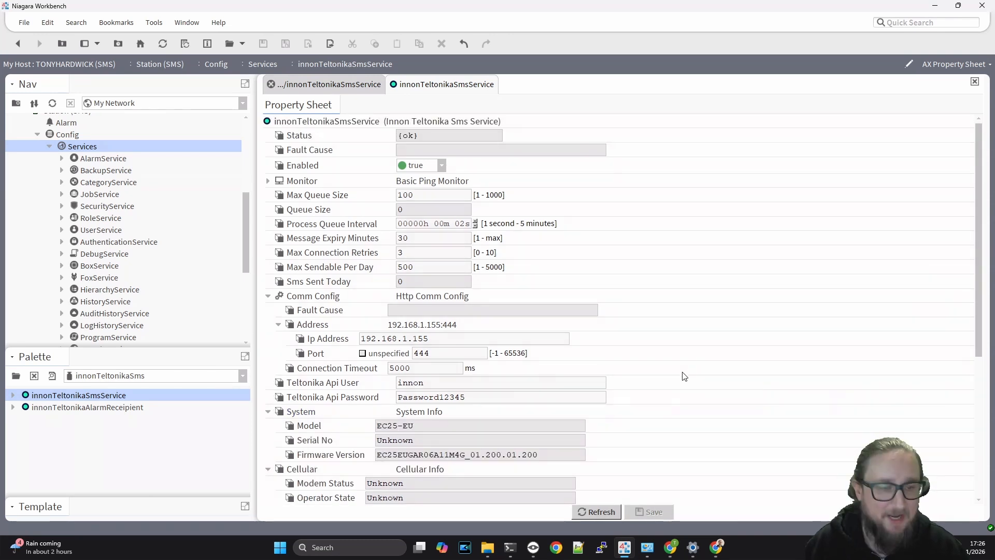
- Drop an innonTeltonikaAlarmReceipient with its default name onto the AlarmService wire sheet and open its properties
left_click(62, 158)
left_click(85, 160)
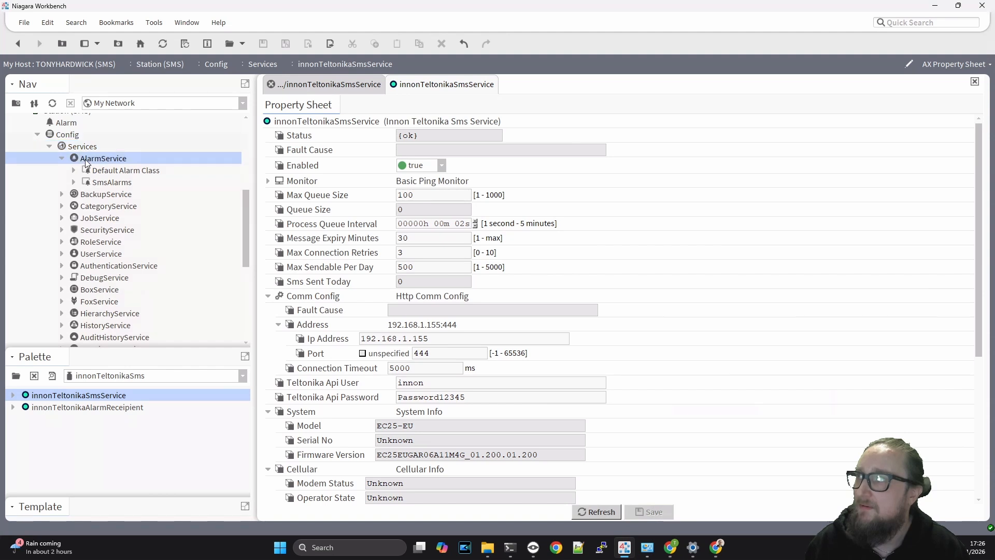
double_click(86, 161)
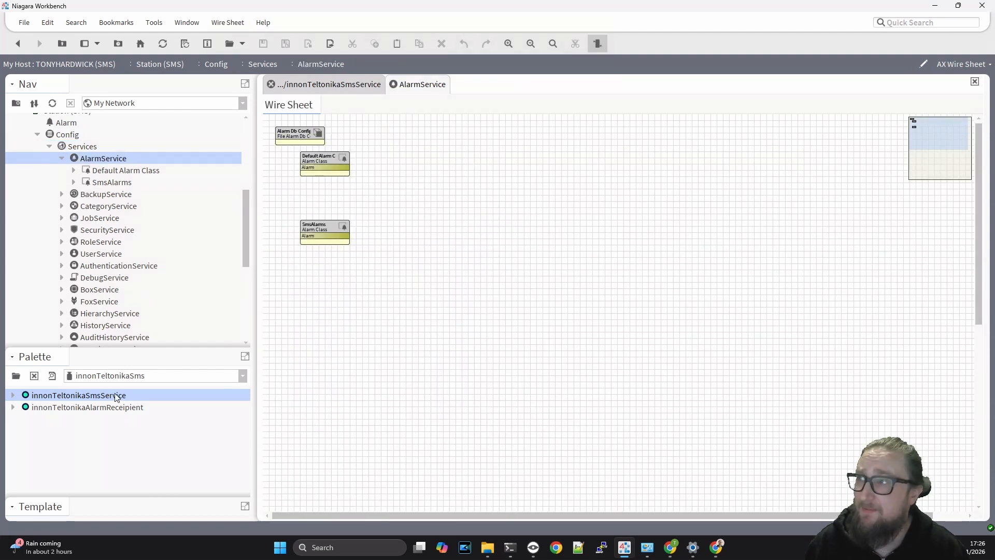
left_click_drag(116, 397, 325, 212)
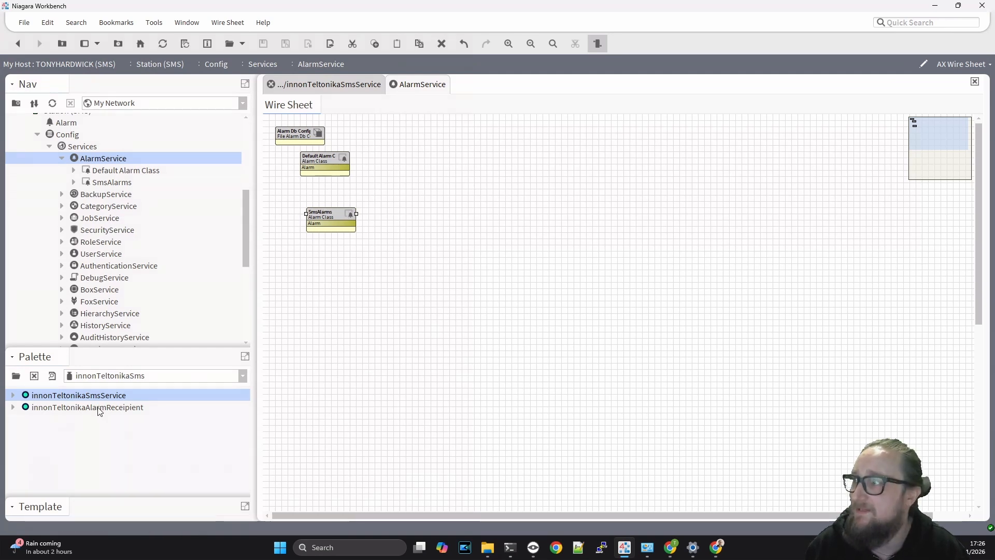
left_click_drag(99, 409, 419, 208)
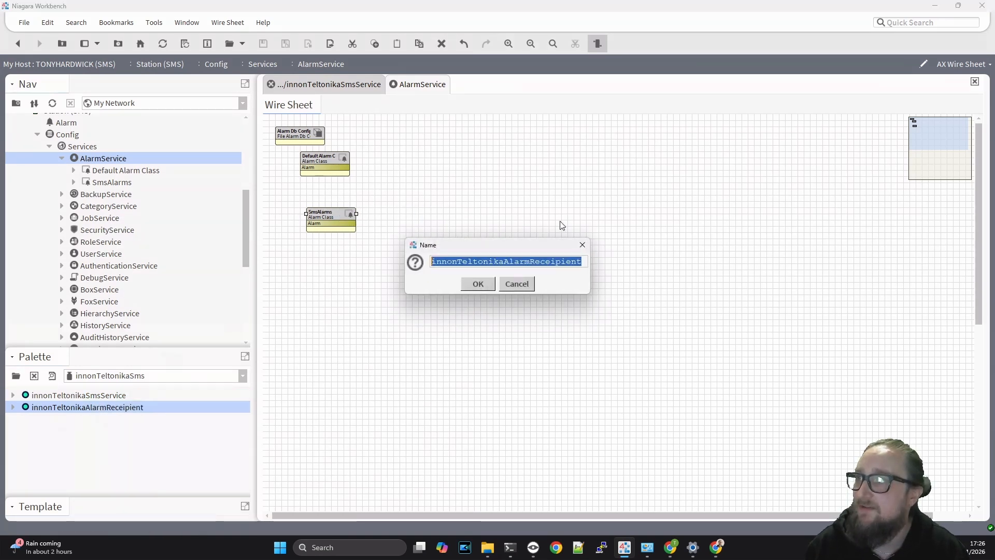
left_click(490, 288)
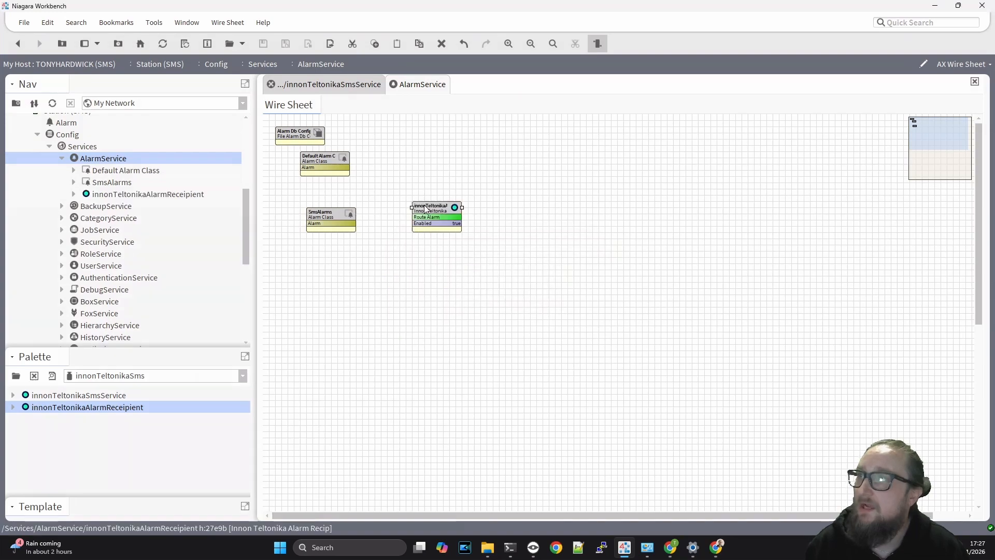
double_click(428, 210)
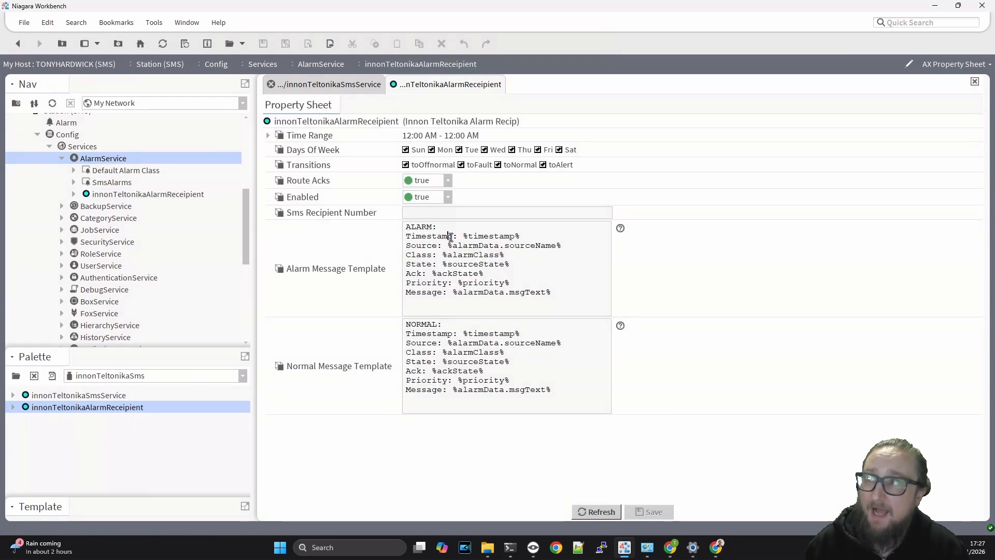
- Review the alarm template's timestamp and priority placeholders, enter the recipient's mobile number, and save
left_click_drag(448, 236, 498, 237)
left_click(500, 237)
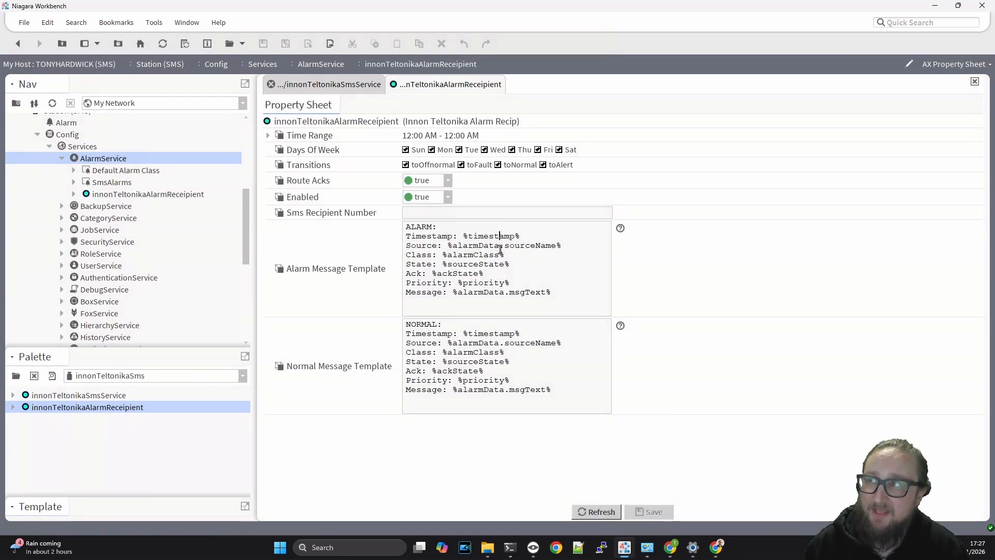
left_click(510, 282)
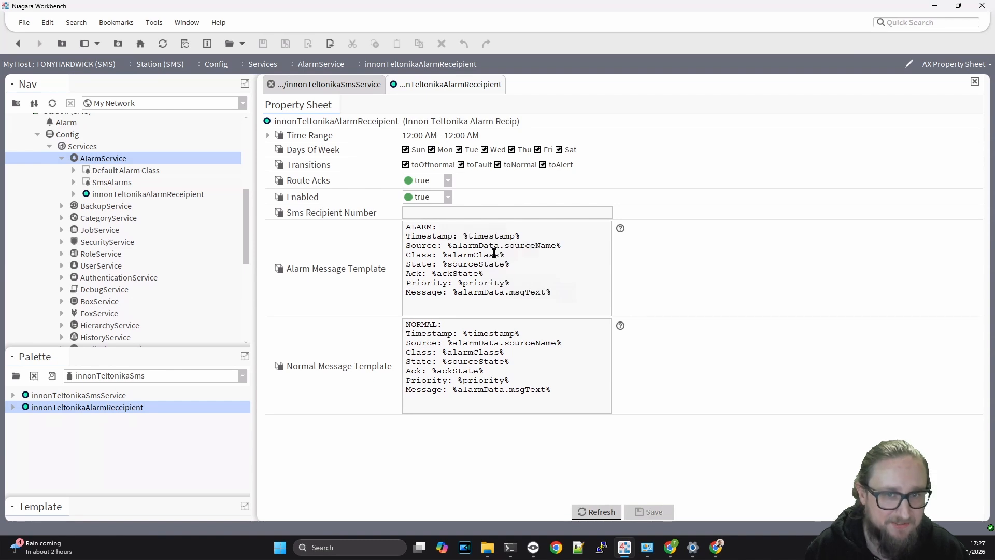
left_click(451, 213)
type("+")
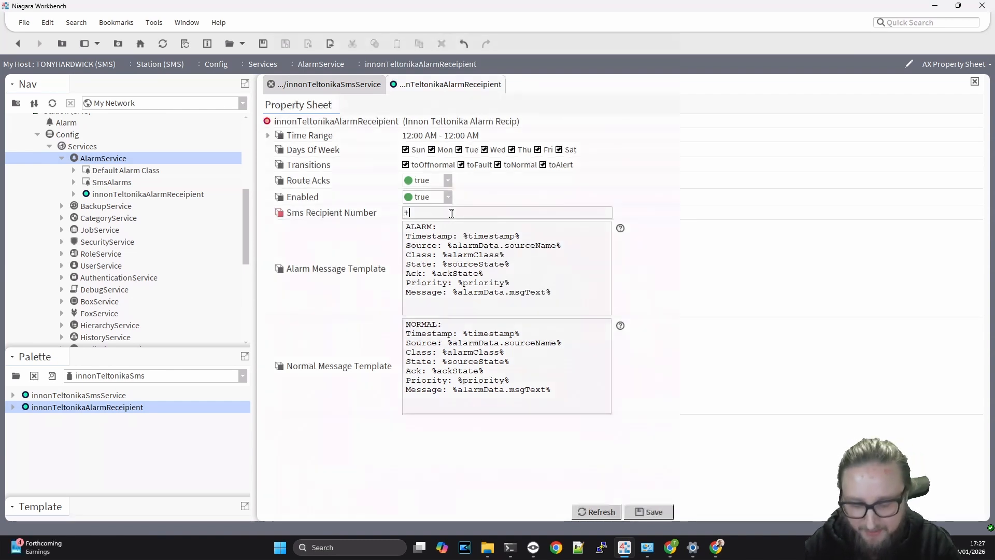
type("44")
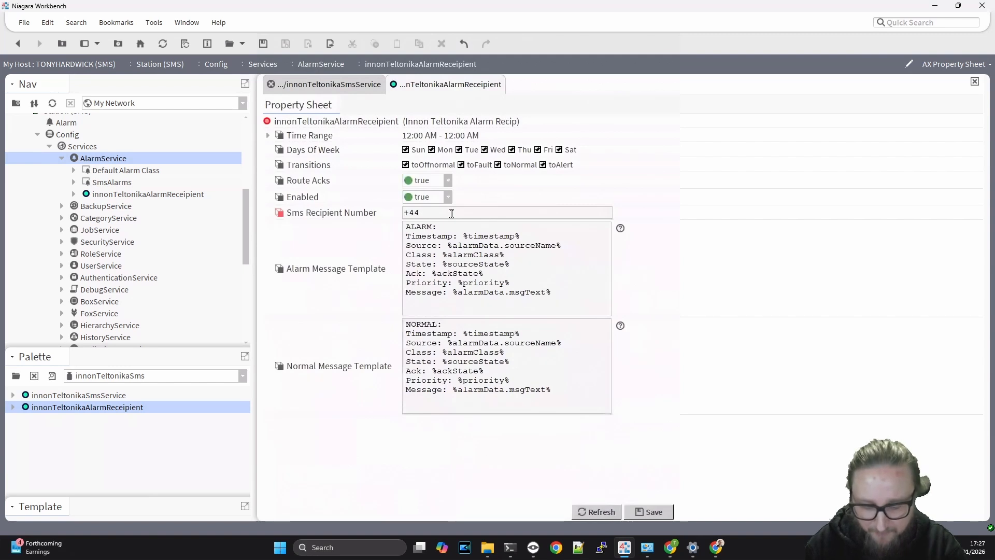
type("79")
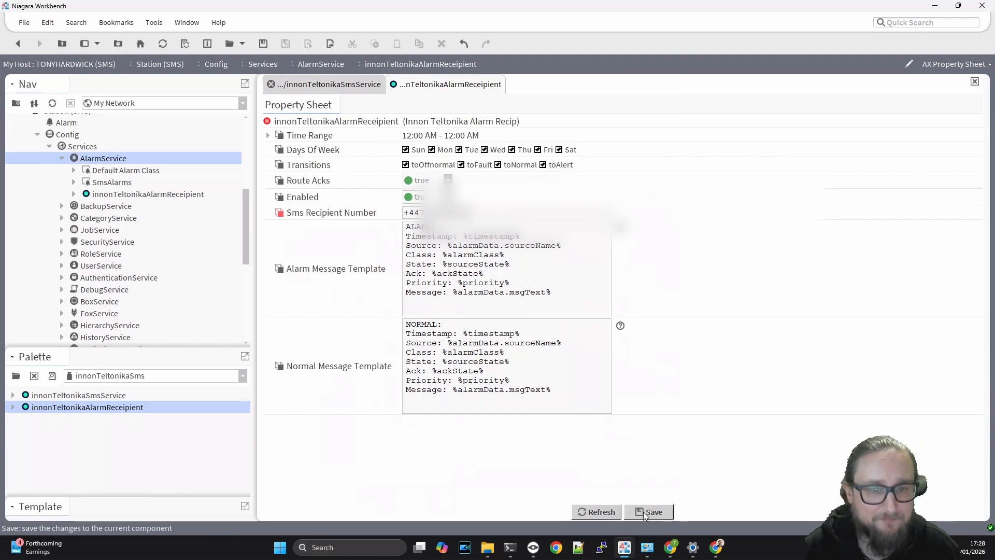
left_click(649, 512)
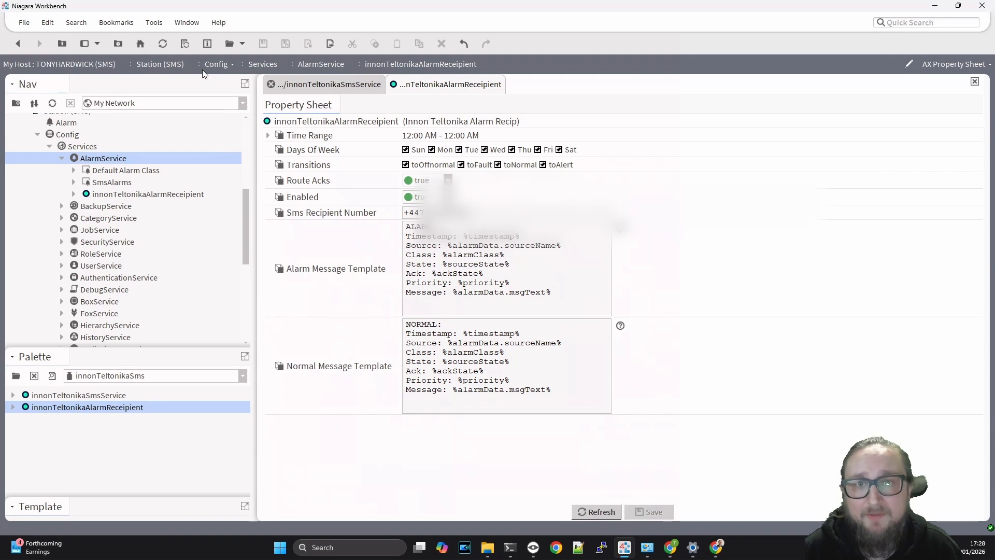
left_click(19, 43)
- Link the SmsAlarms Alarm slot to the recipient's Route Alarm input
left_click_drag(344, 223, 416, 217)
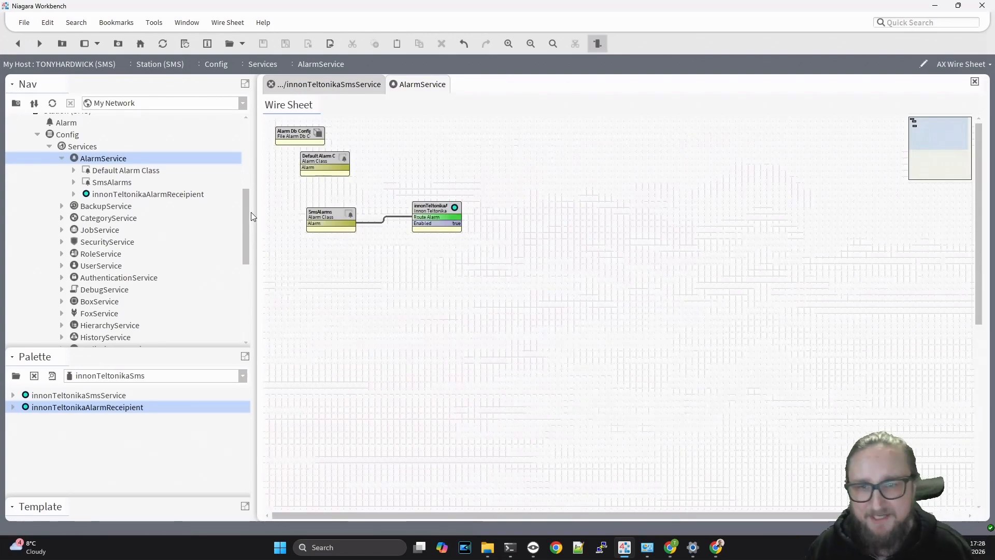
scroll(217, 224, "down", 2)
- Reopen the innonTeltonikaSmsService properties from the Nav tree
scroll(215, 223, "down", 3)
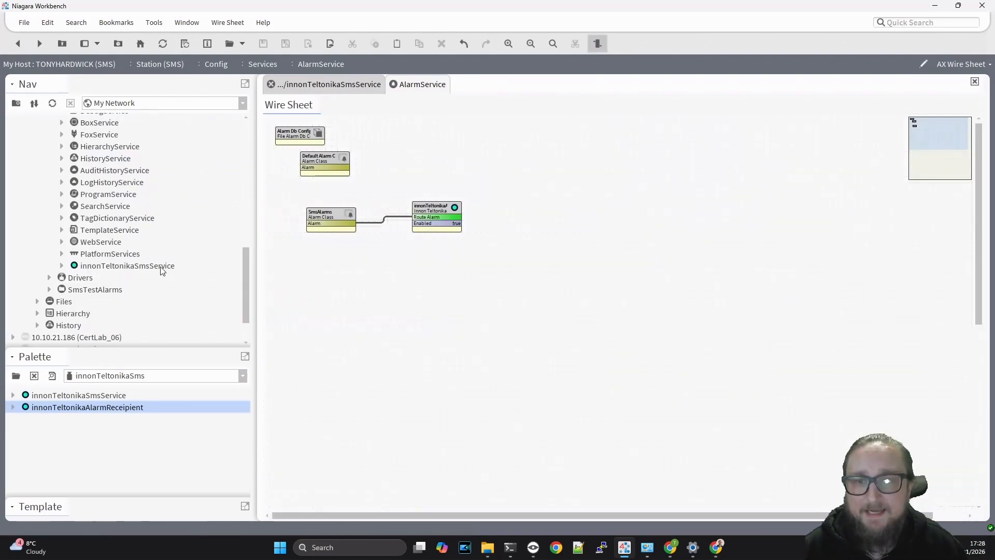
double_click(162, 266)
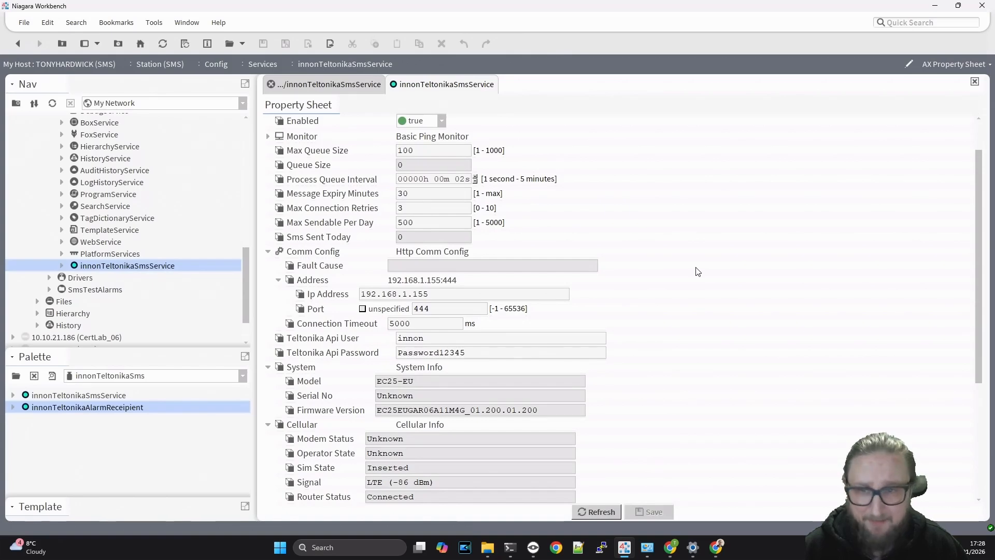
scroll(697, 271, "up", 1)
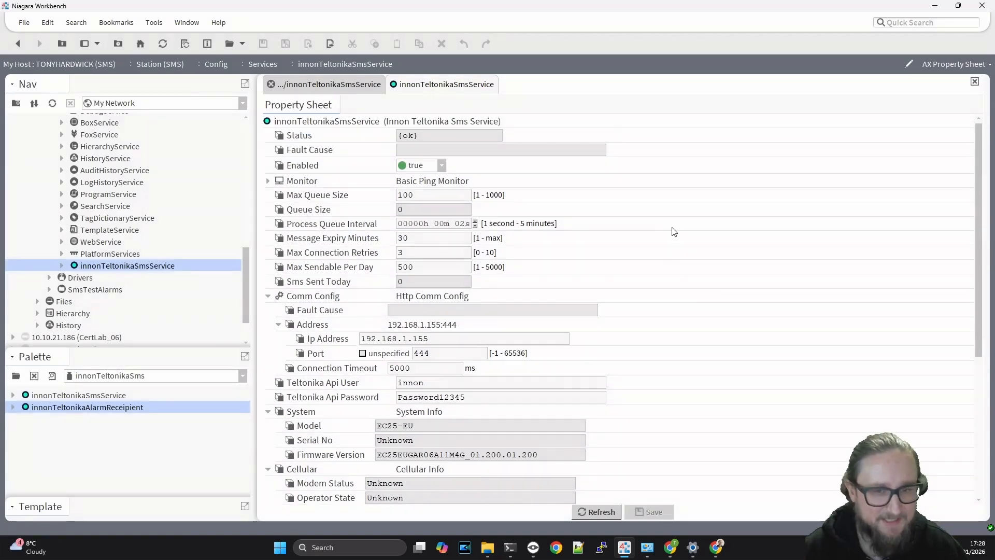
scroll(673, 230, "down", 5)
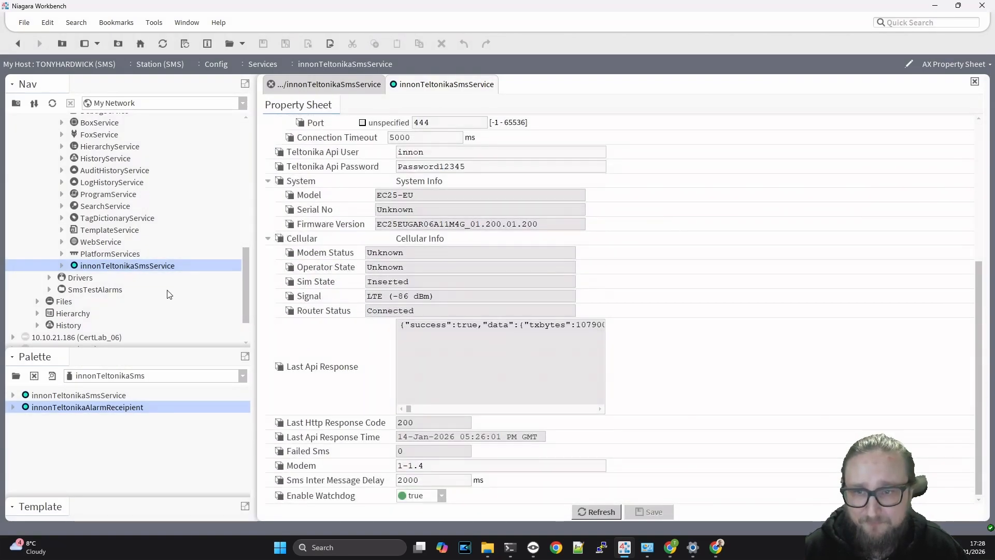
- Under SmsTestAlarms, use the Set action to change RoomTemperature to 23
left_click(82, 290)
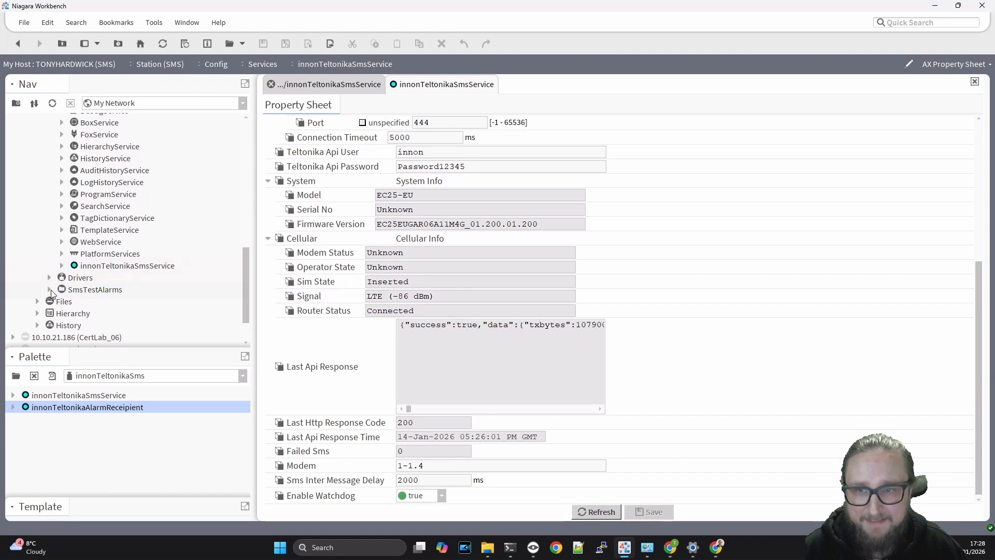
double_click(82, 291)
left_click(85, 302)
right_click(85, 302)
mouse_move(191, 117)
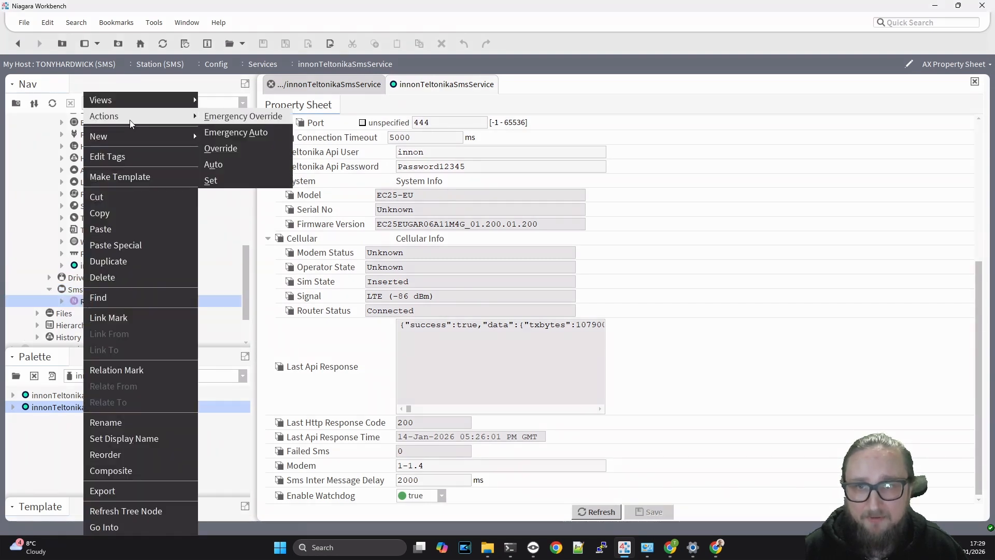
left_click(235, 178)
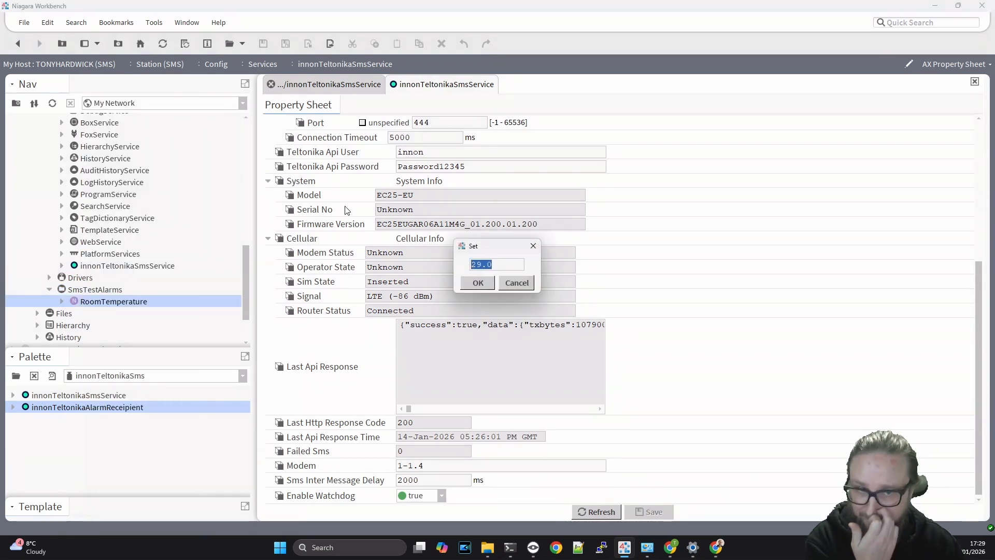
type("23")
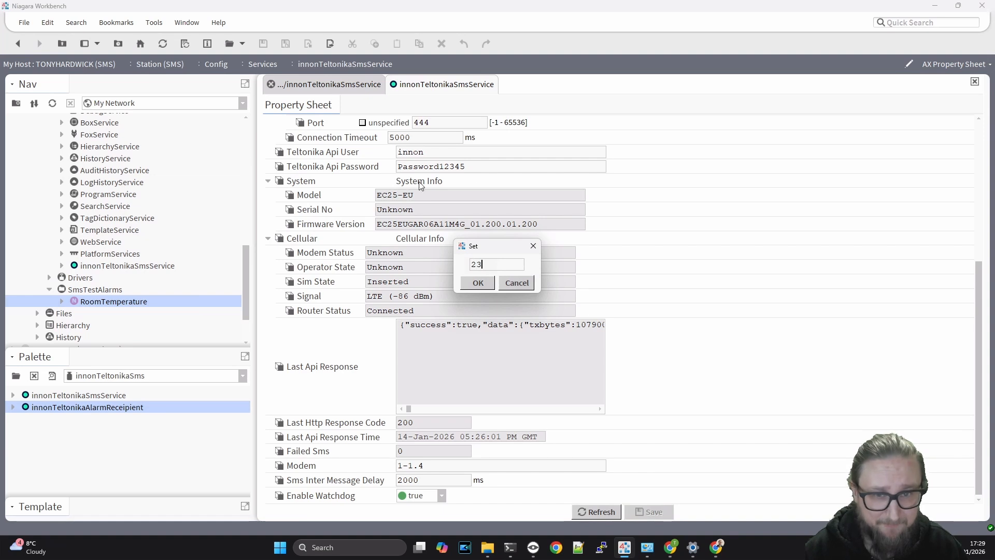
left_click(478, 283)
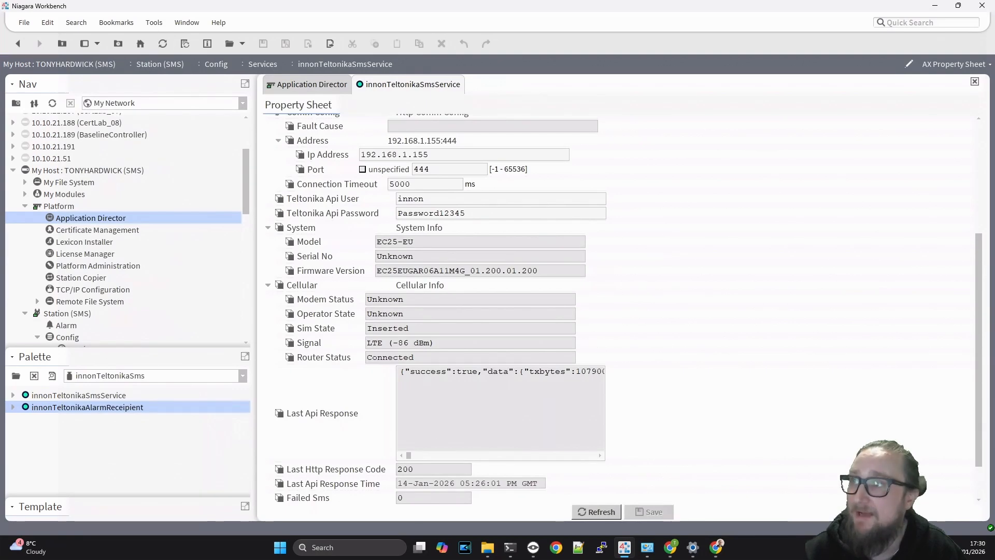
- Check that the innonTeltonikaSmsService Queue Size reads 1 in the Property Sheet
scroll(675, 271, "up", 5)
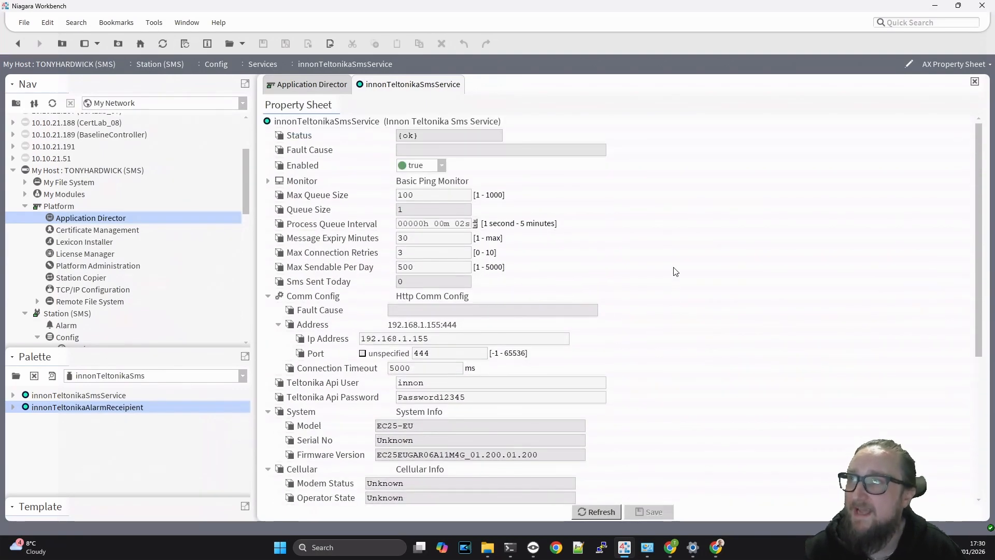
right_click(297, 122)
left_click(285, 121)
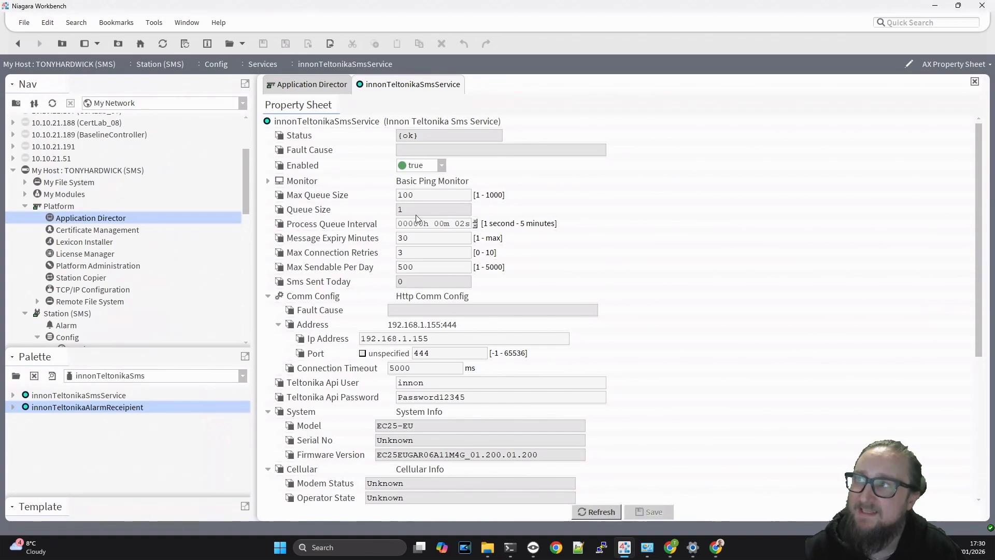
left_click_drag(416, 210, 374, 211)
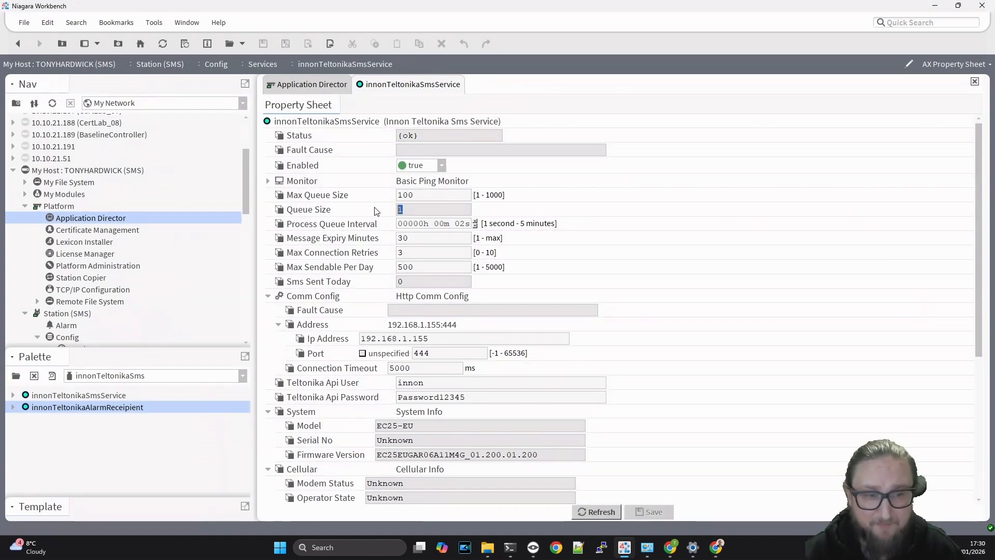
- Run Actions > Process Queue on innonTeltonikaSmsService to send the queued alarm SMS
right_click(301, 122)
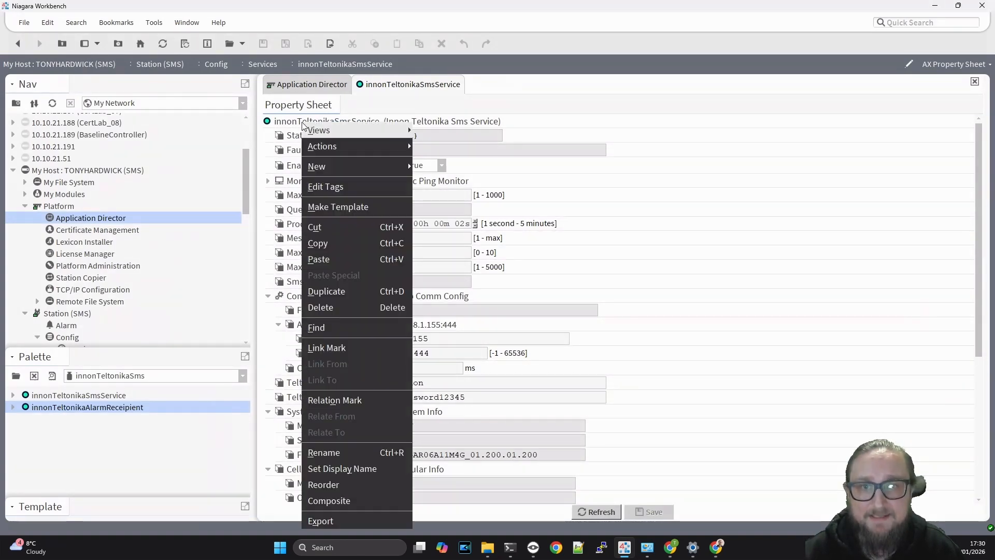
mouse_move(359, 147)
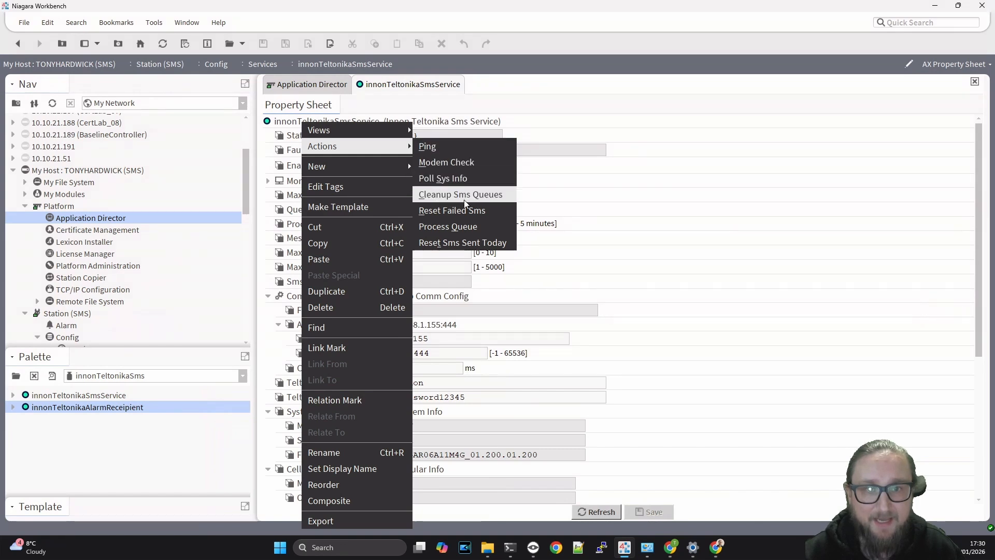
left_click(474, 230)
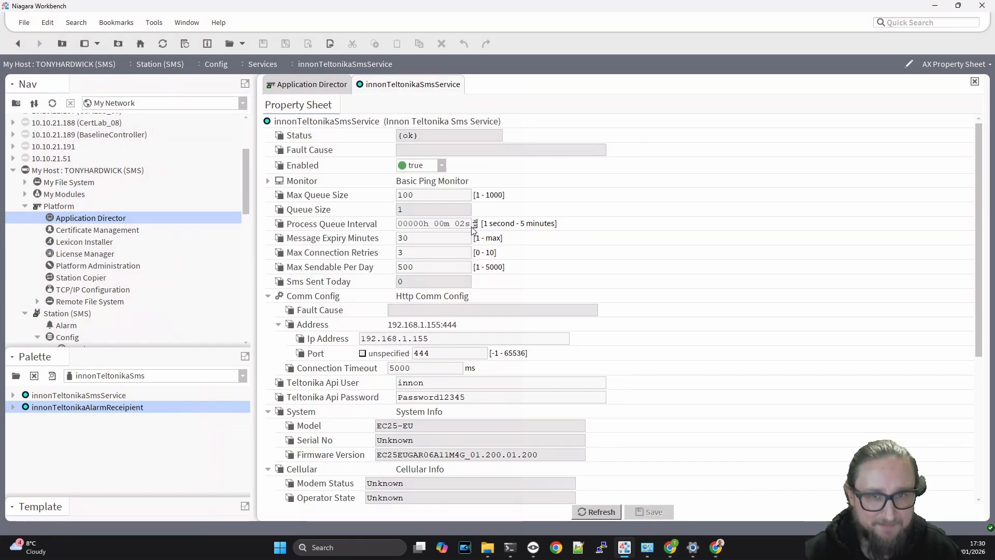
scroll(600, 270, "down", 6)
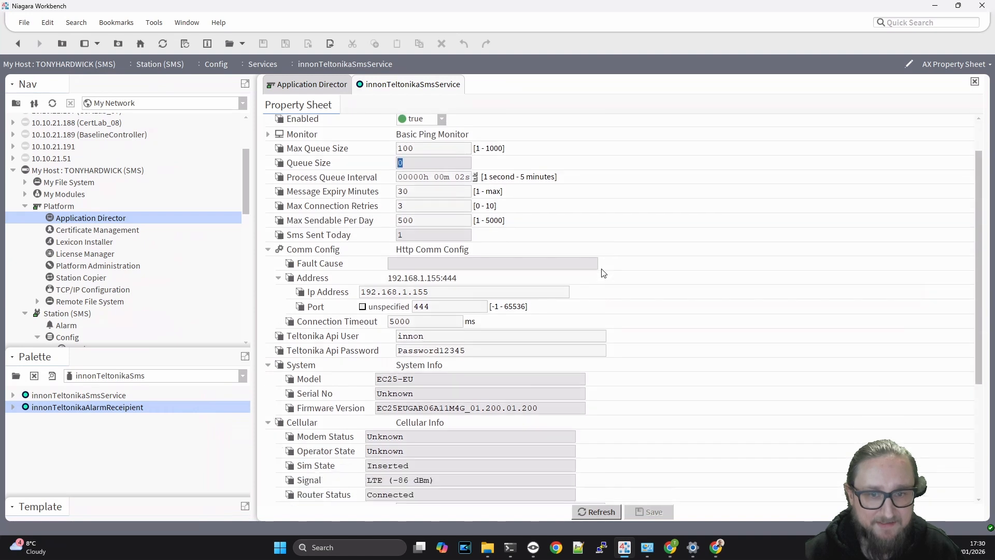
left_click_drag(401, 369, 607, 376)
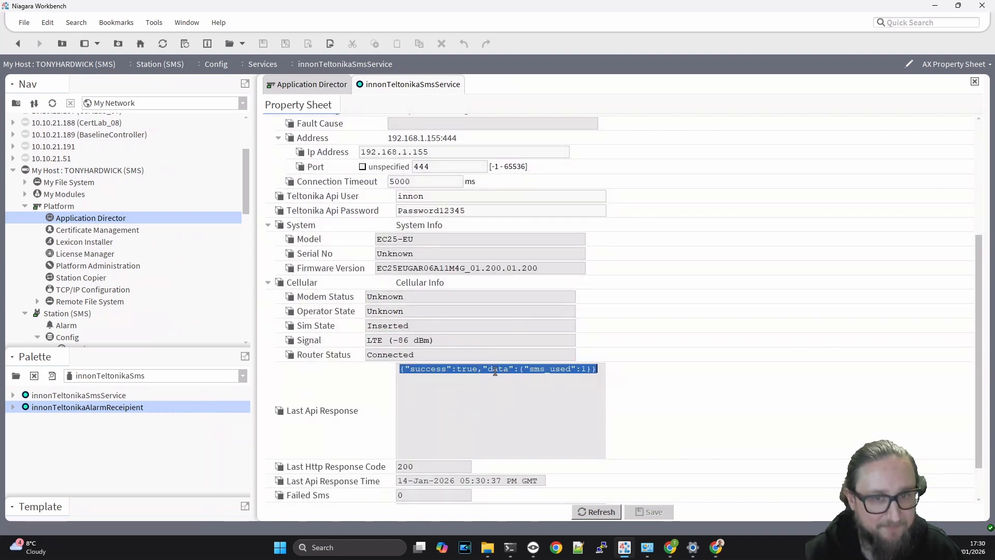